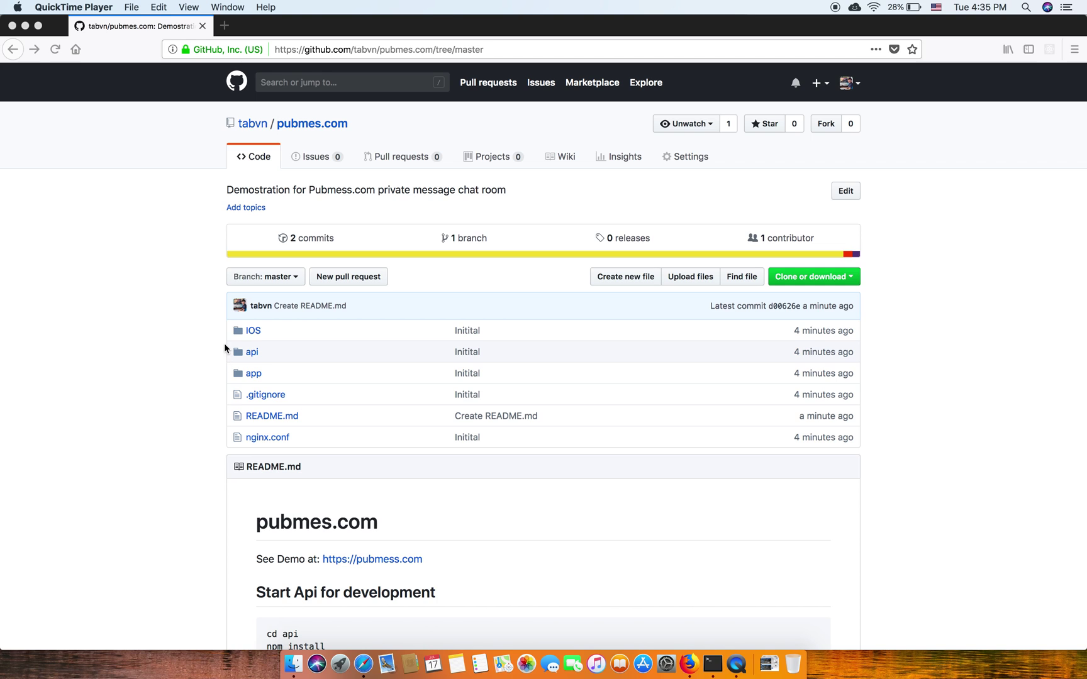
scroll(204, 342, "down", 1)
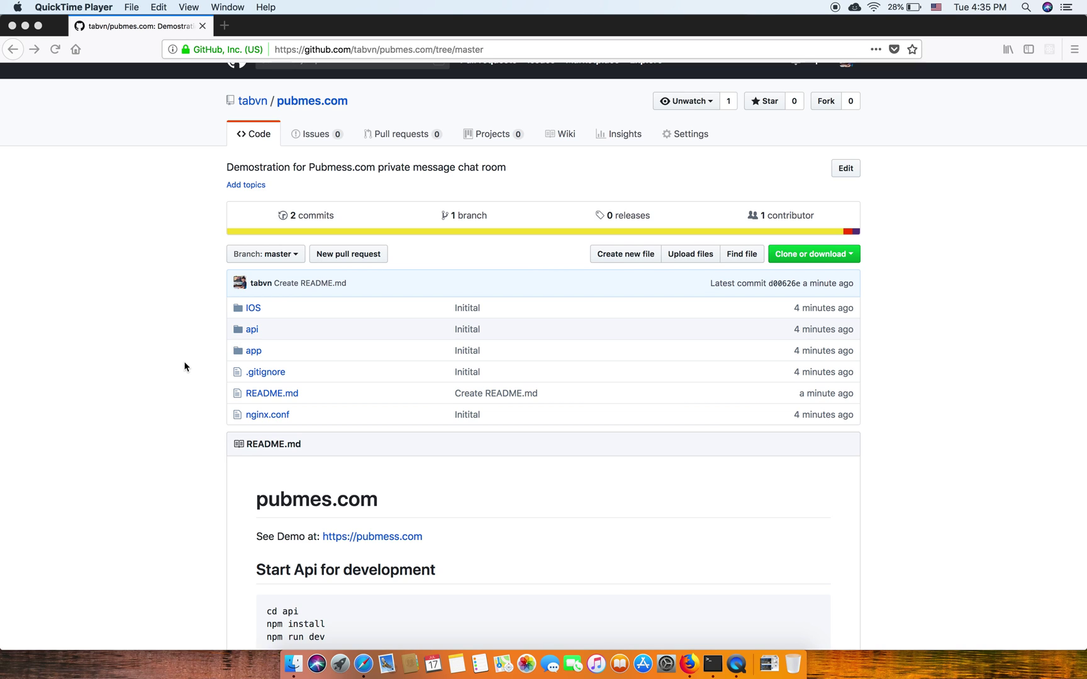
scroll(193, 344, "up", 1)
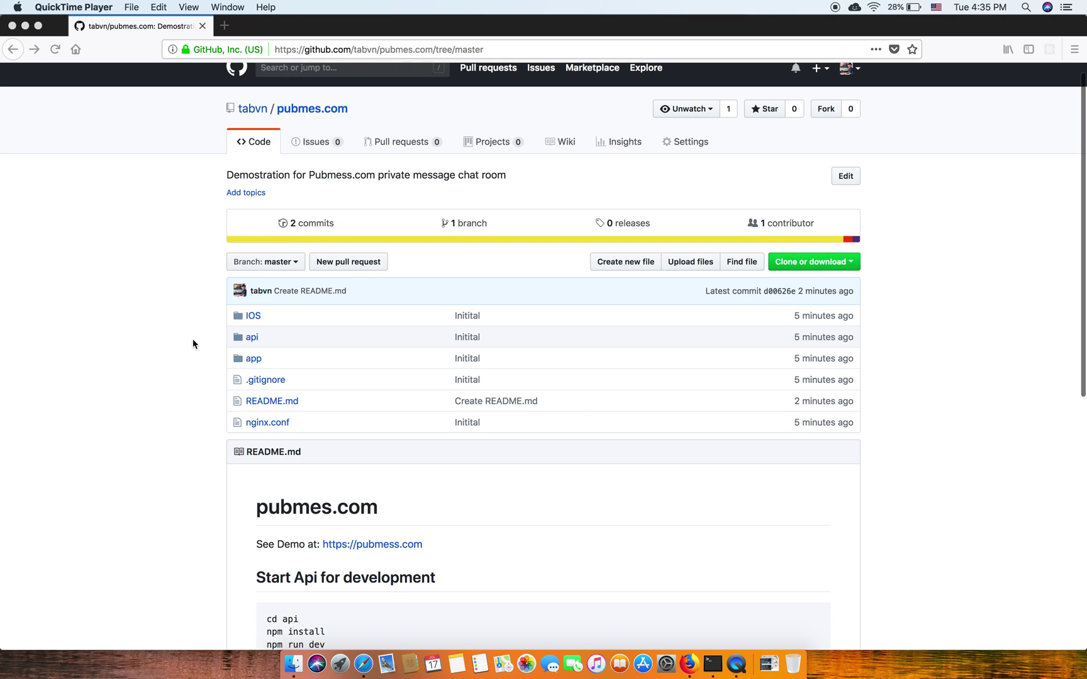
scroll(243, 230, "up", 1)
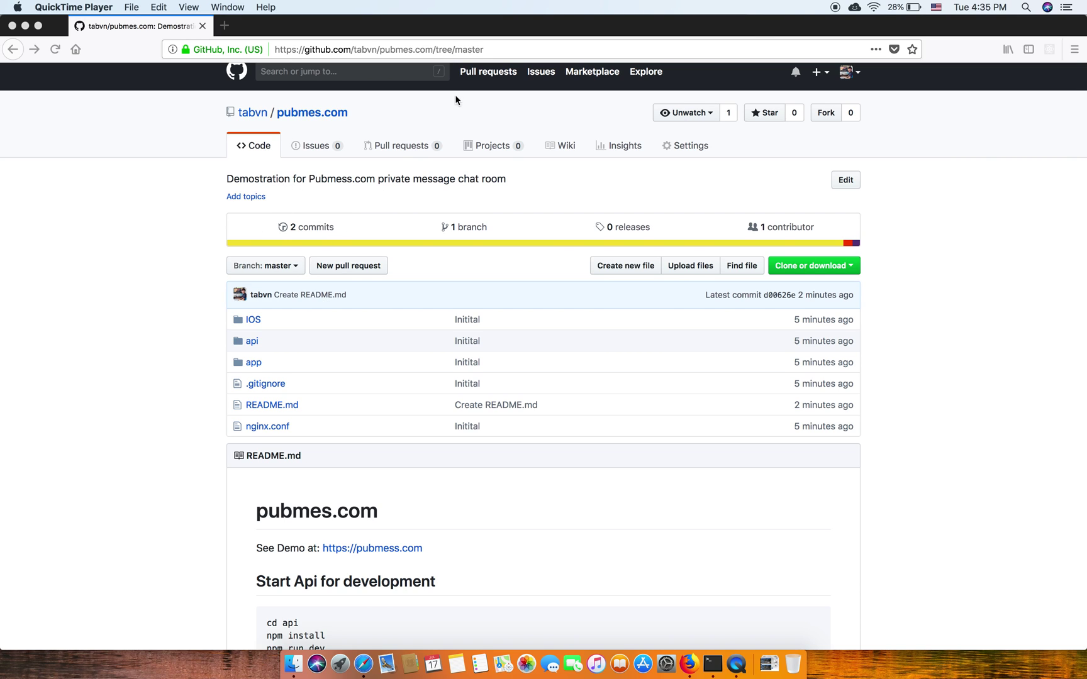
Browse the pubmes.com GitHub repository's main page and its api folder
left_click(331, 116)
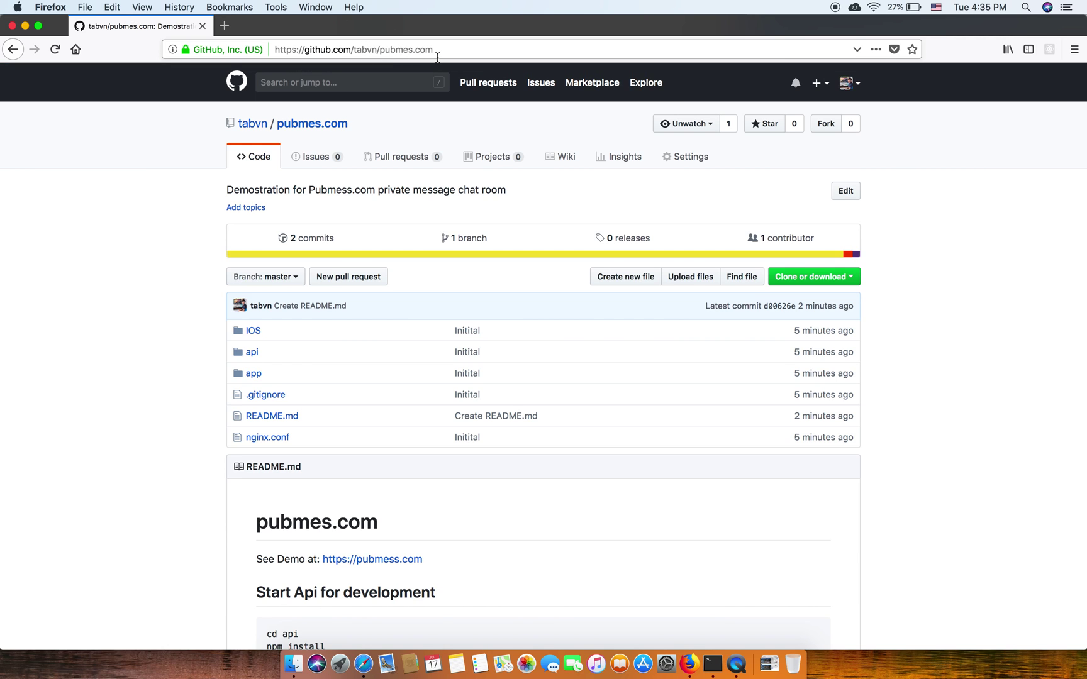
scroll(322, 225, "down", 3)
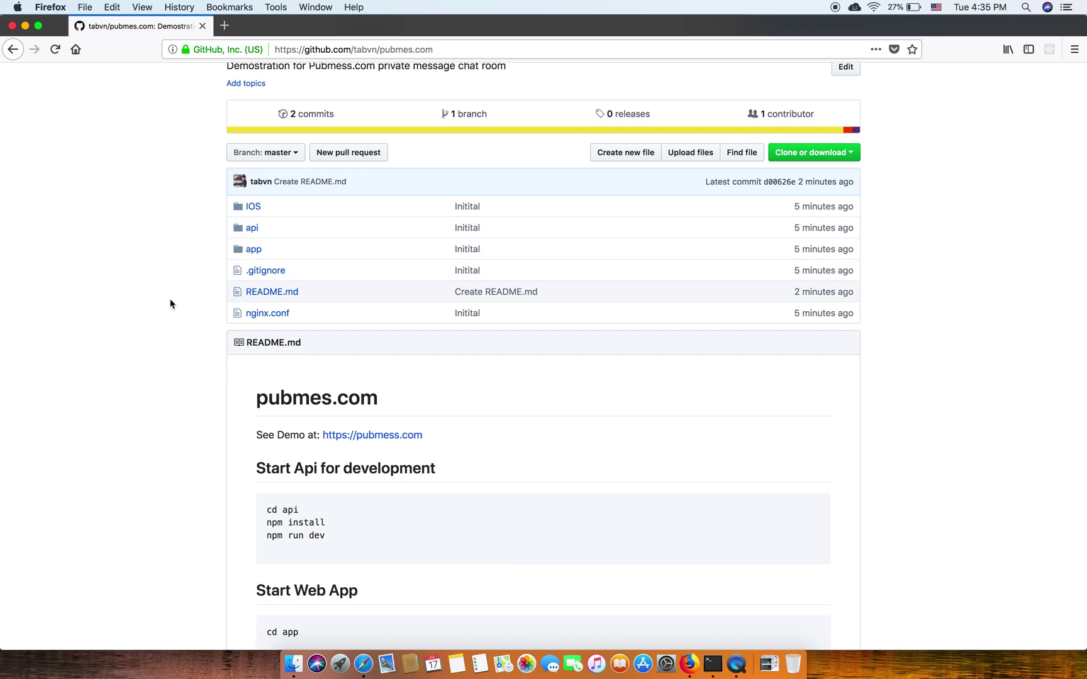
left_click(247, 228)
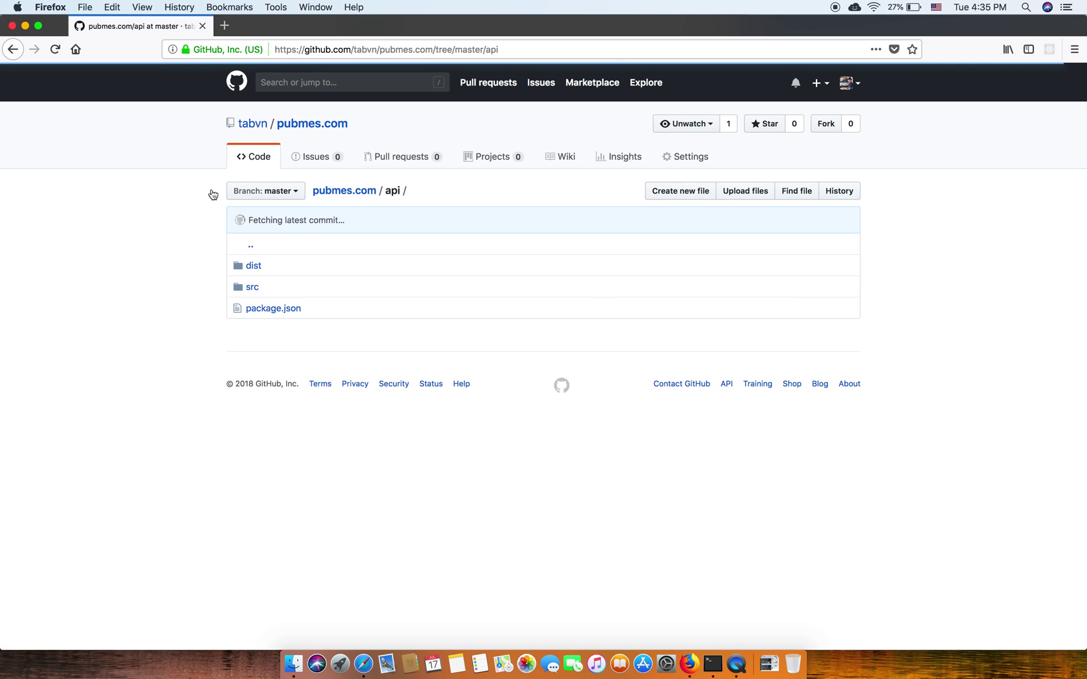
left_click(12, 50)
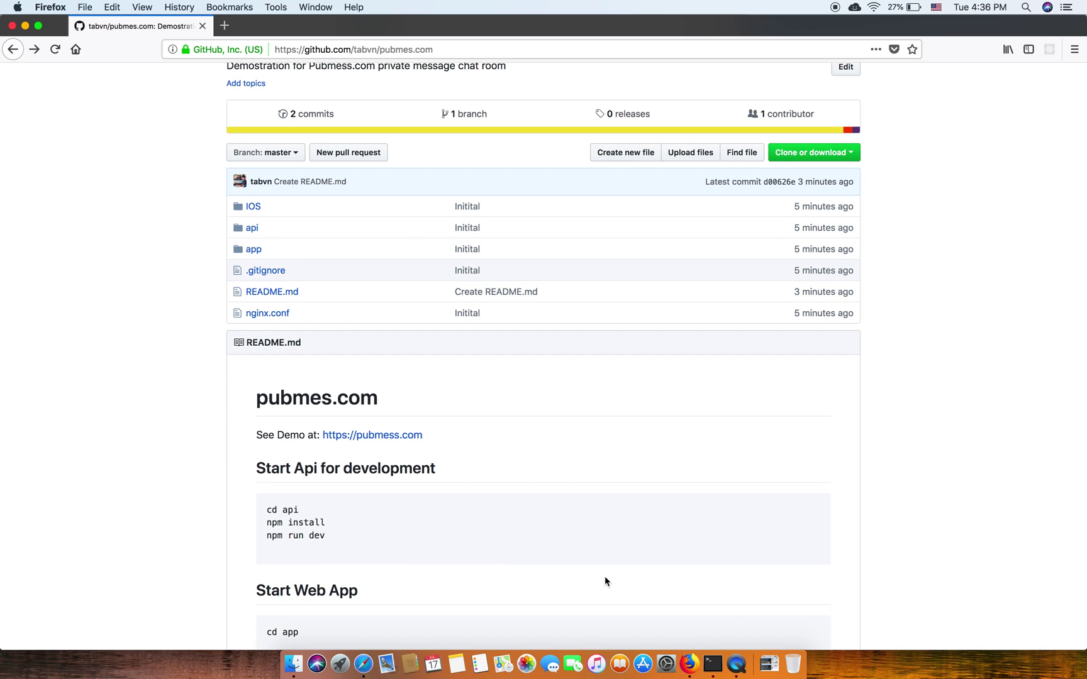
In Terminal, list files, change into IOS/pubmess, and open PubMess.xcworkspace
left_click(712, 664)
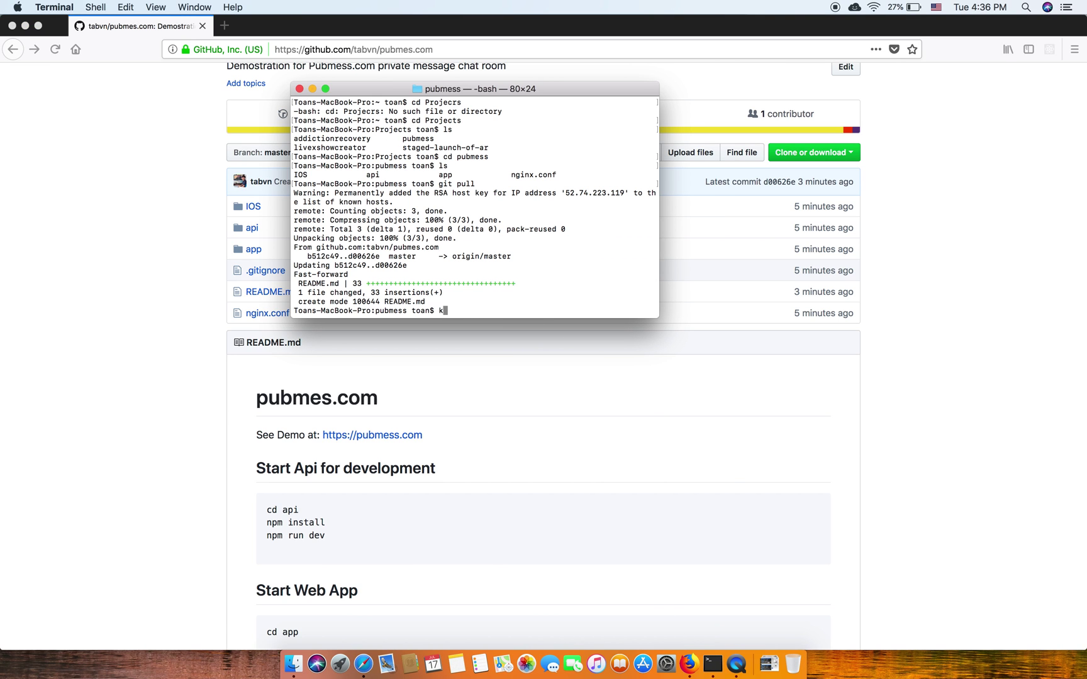
type(";ls")
key("Return")
type("ls")
key("Return")
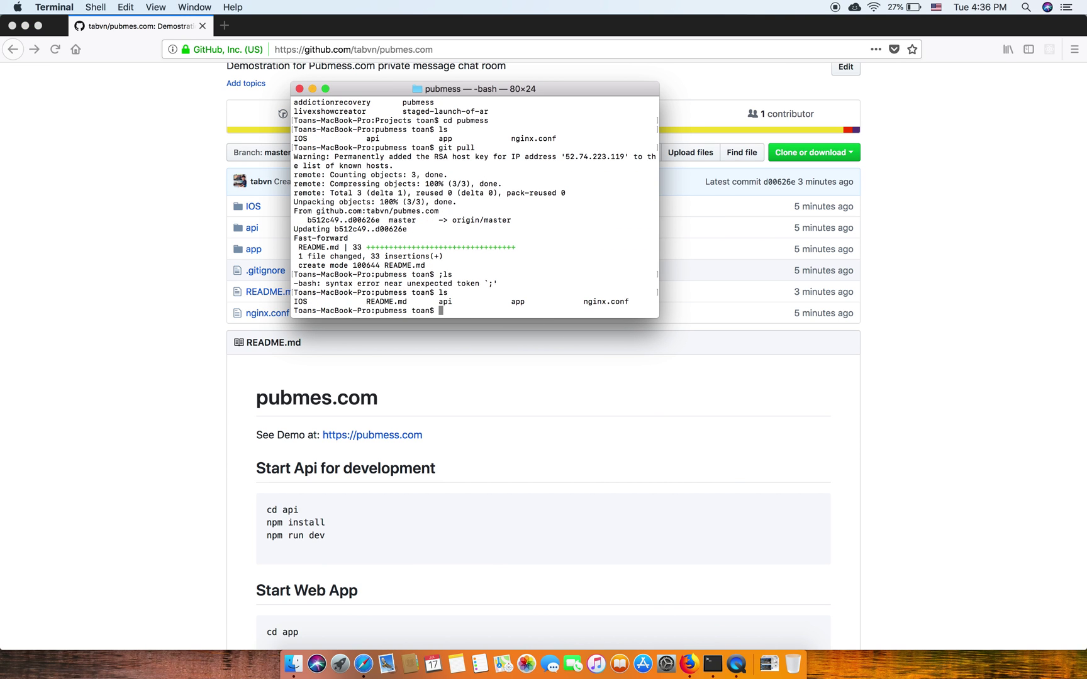
type("cd IOS/p")
type("ubmess")
key("Return")
type("ls")
key("Return")
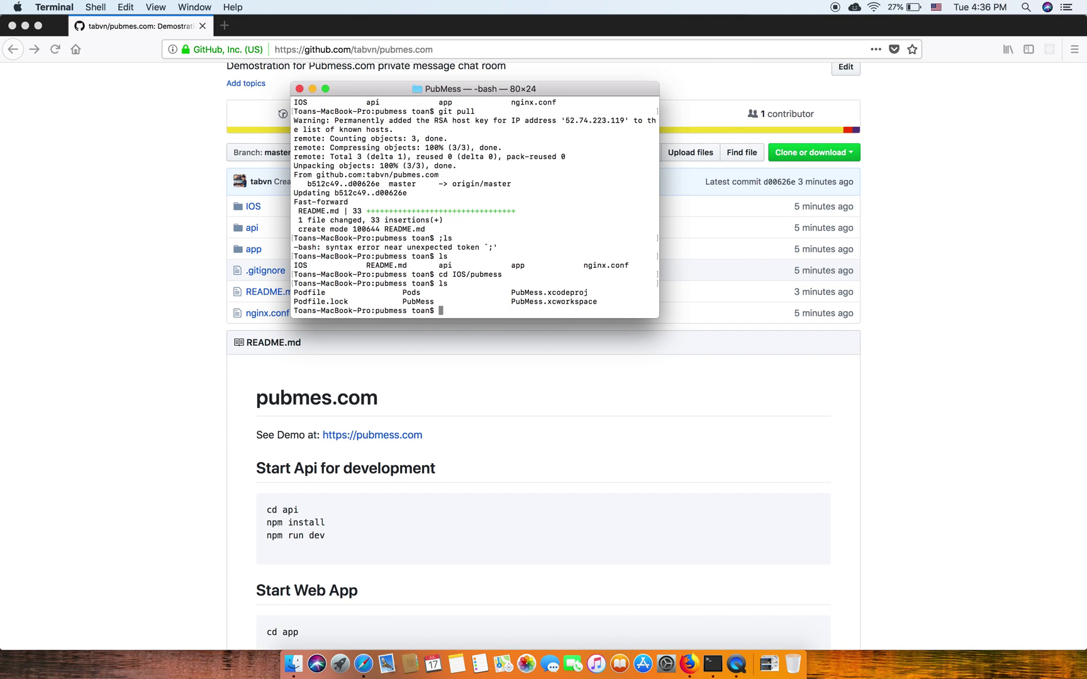
double_click(565, 302)
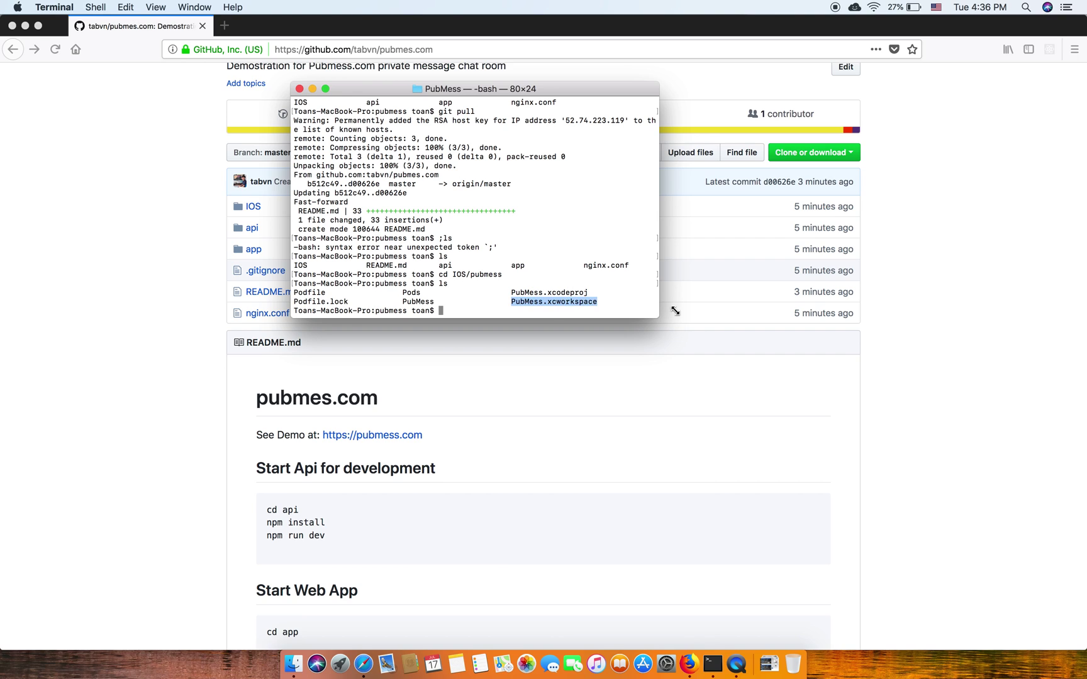
type("open PubMess.xcworkspace")
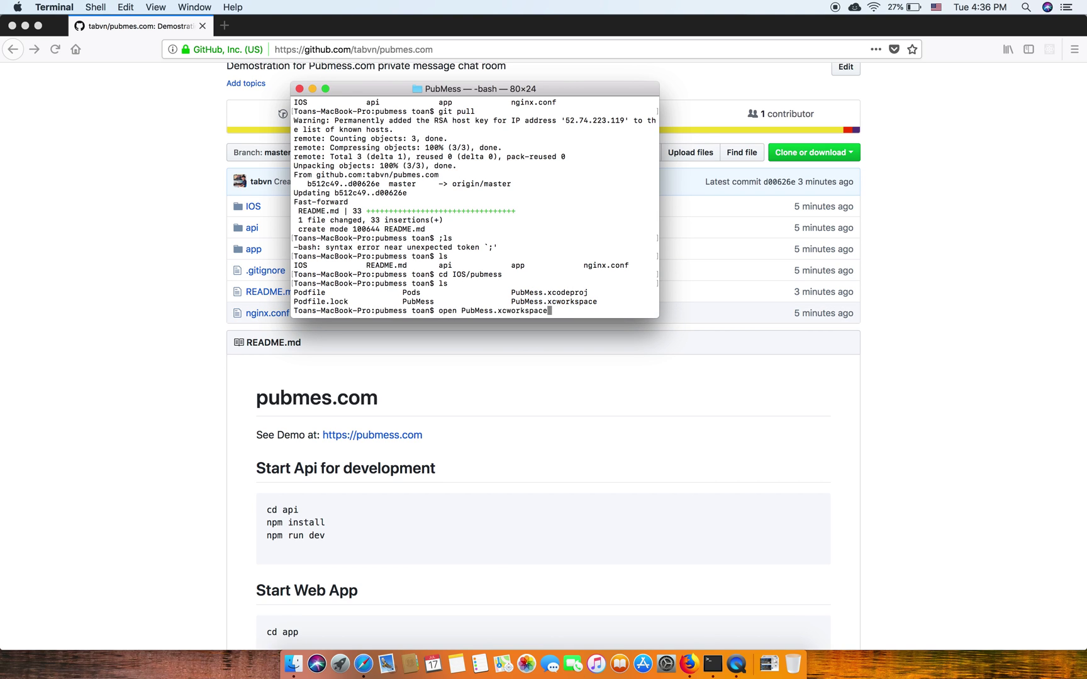
key("Return")
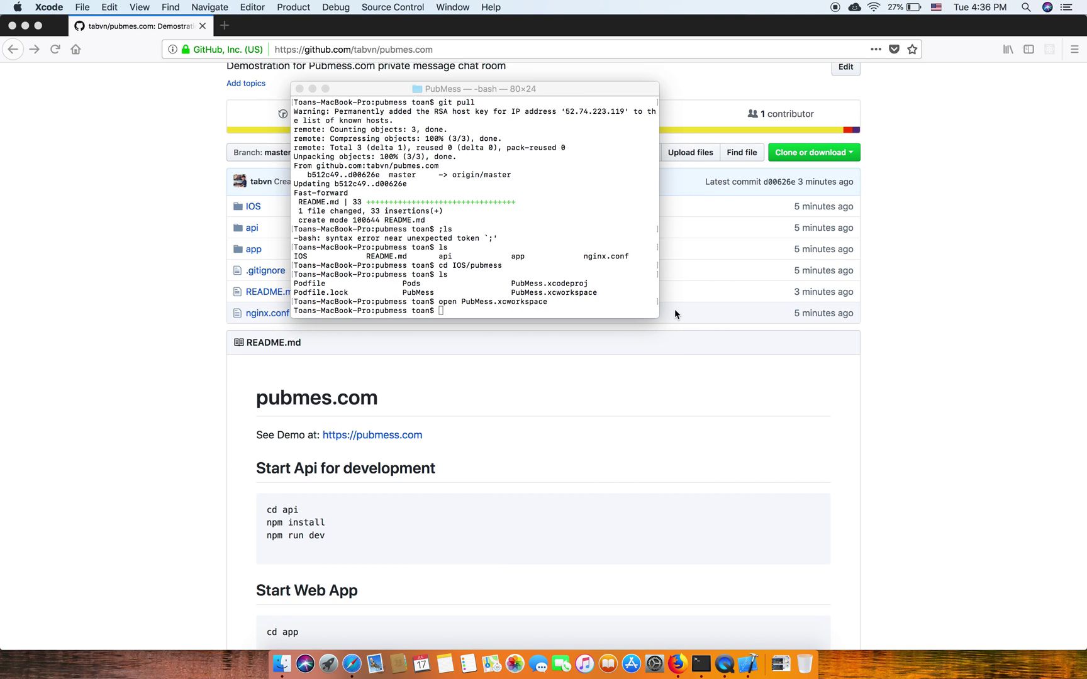
left_click(205, 380)
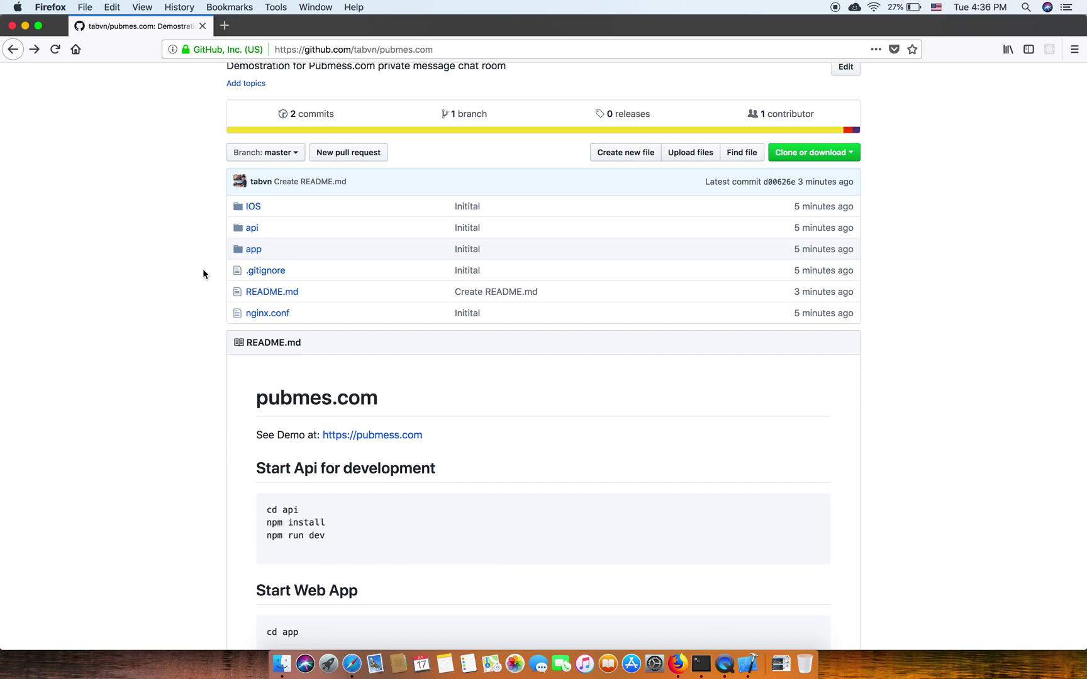
right_click(395, 441)
left_click(467, 442)
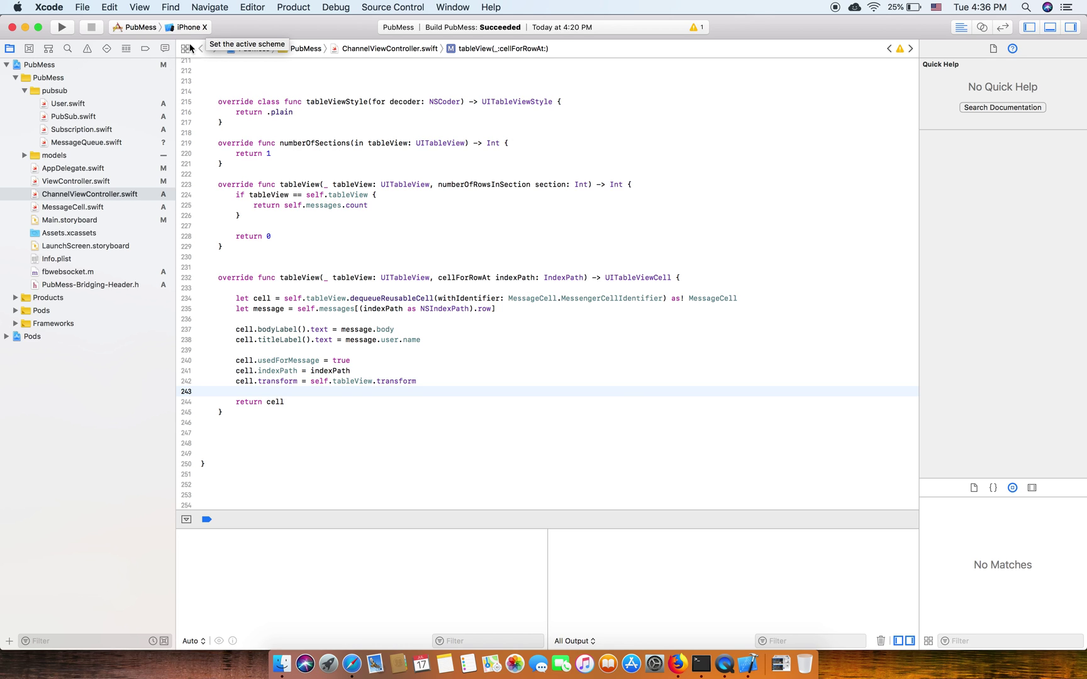
Collapse and re-expand the pubsub group, then view PubSub.swift in the editor
left_click(25, 90)
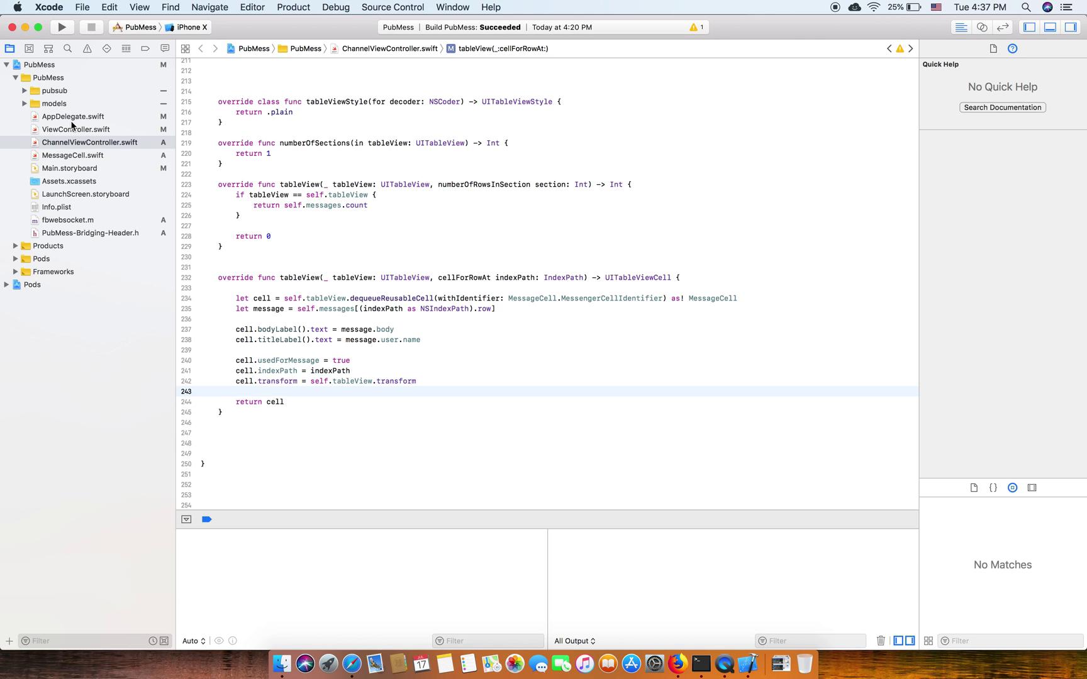
left_click(25, 91)
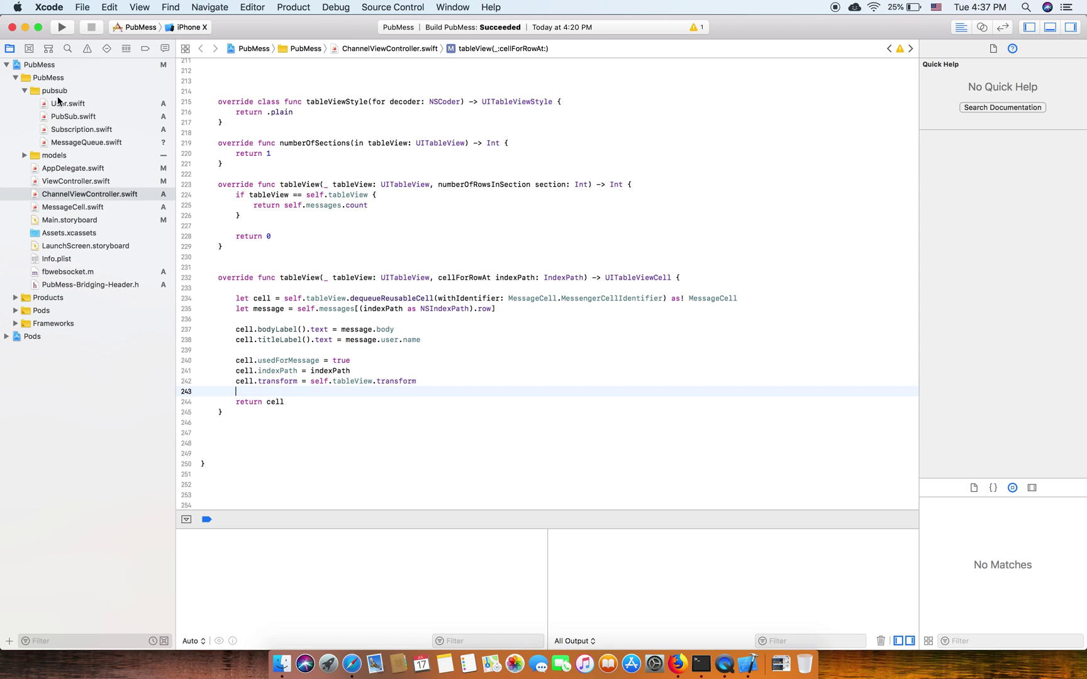
left_click(85, 116)
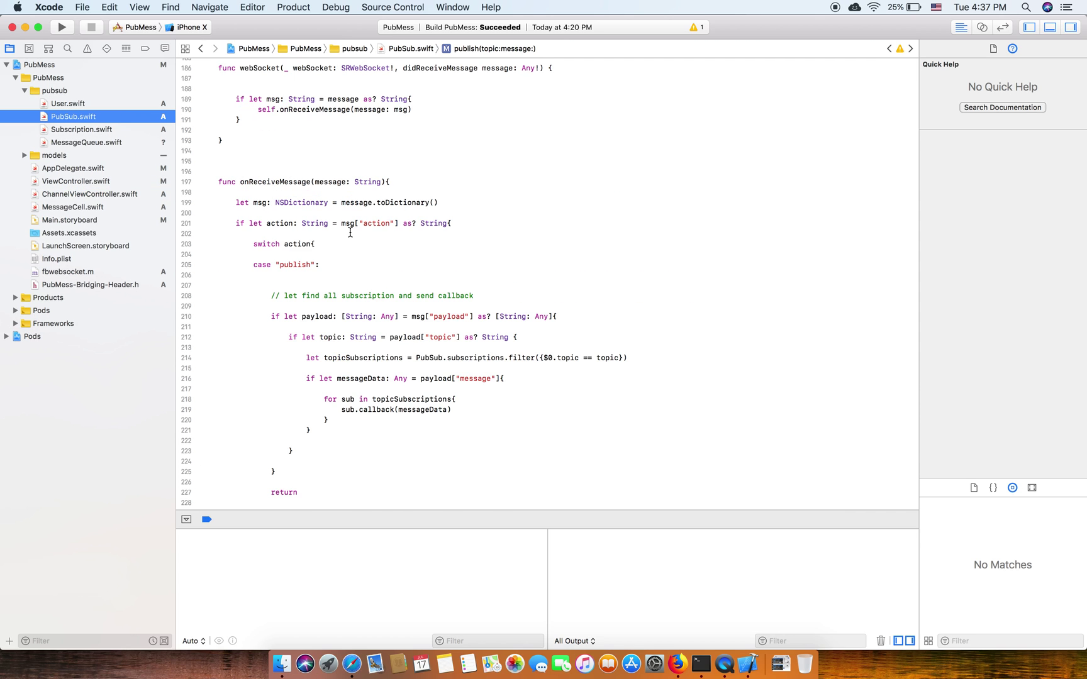
scroll(350, 233, "up", 5)
scroll(350, 232, "up", 10)
scroll(340, 221, "up", 10)
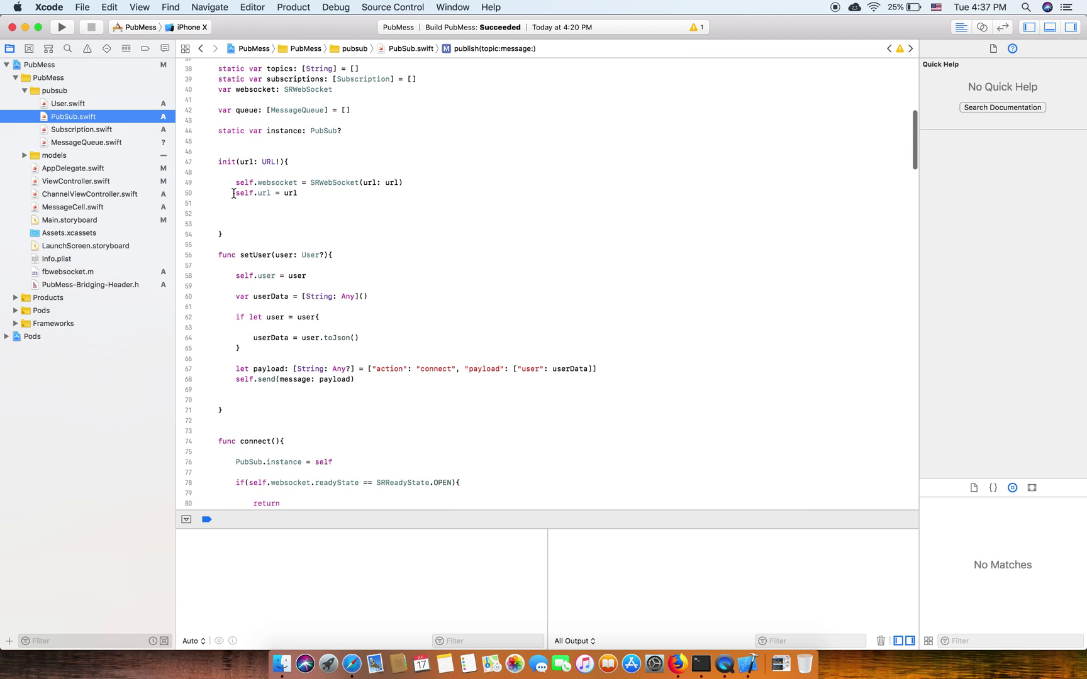
scroll(331, 221, "down", 15)
scroll(324, 219, "down", 3)
scroll(328, 263, "down", 5)
scroll(345, 290, "up", 6)
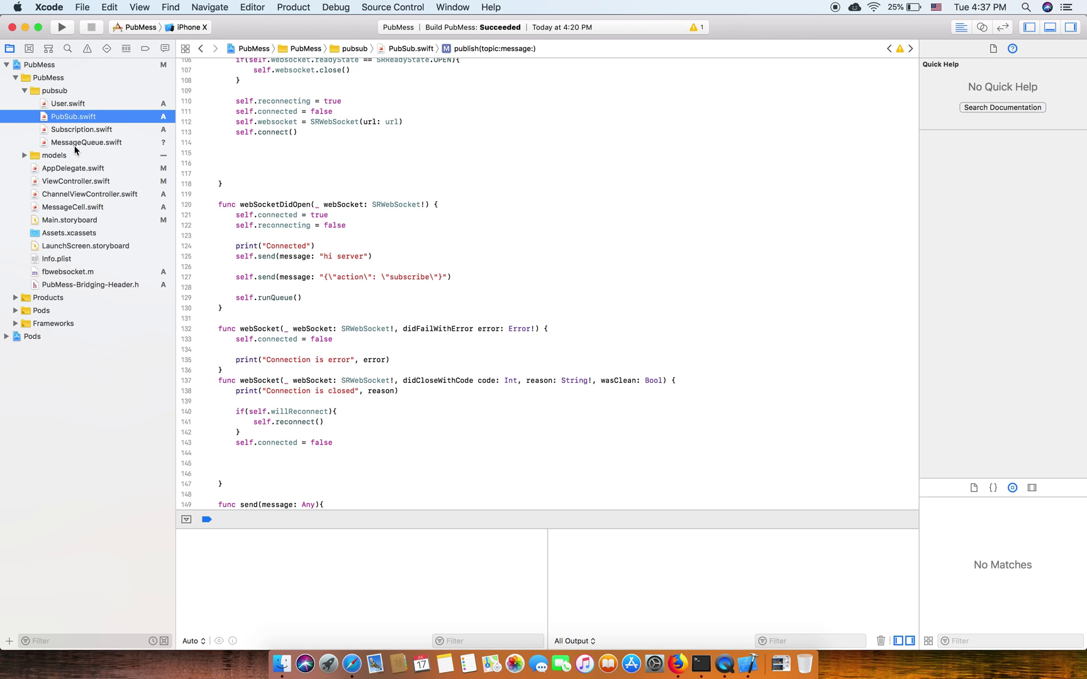
left_click(80, 196)
scroll(346, 260, "up", 5)
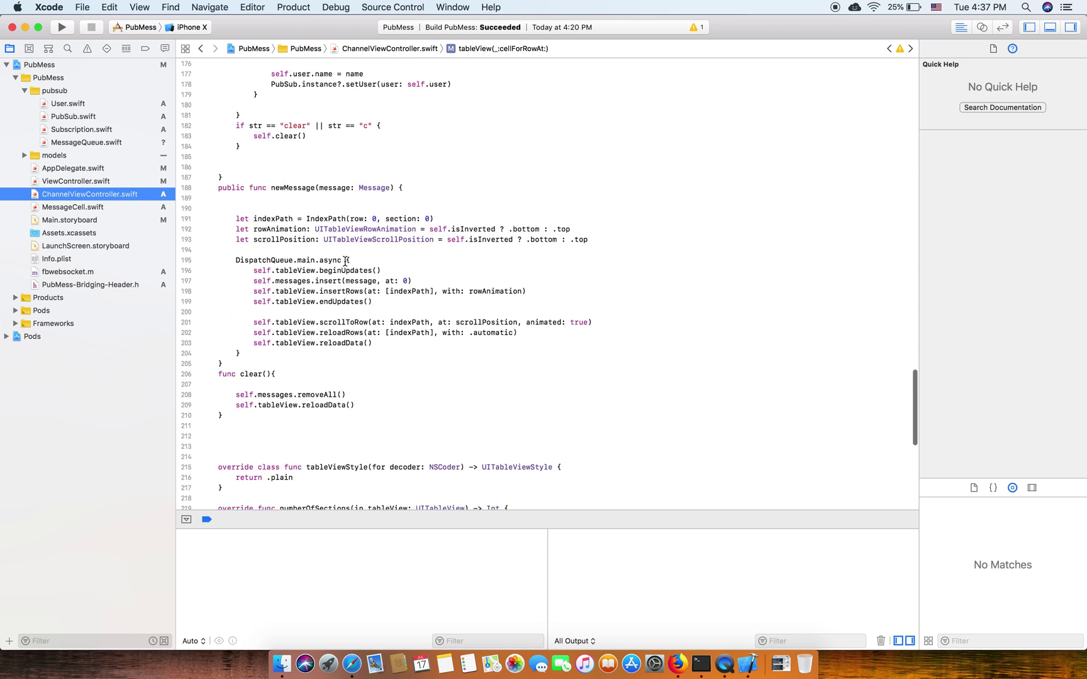
scroll(344, 260, "up", 15)
scroll(342, 260, "up", 10)
left_click(279, 302)
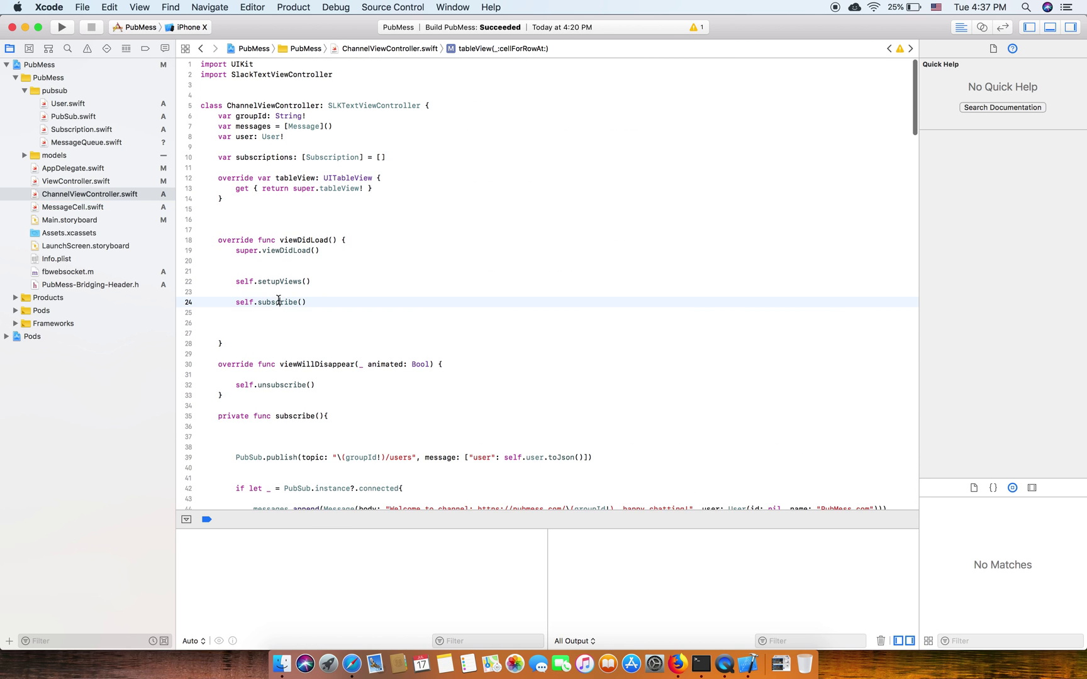
double_click(278, 302)
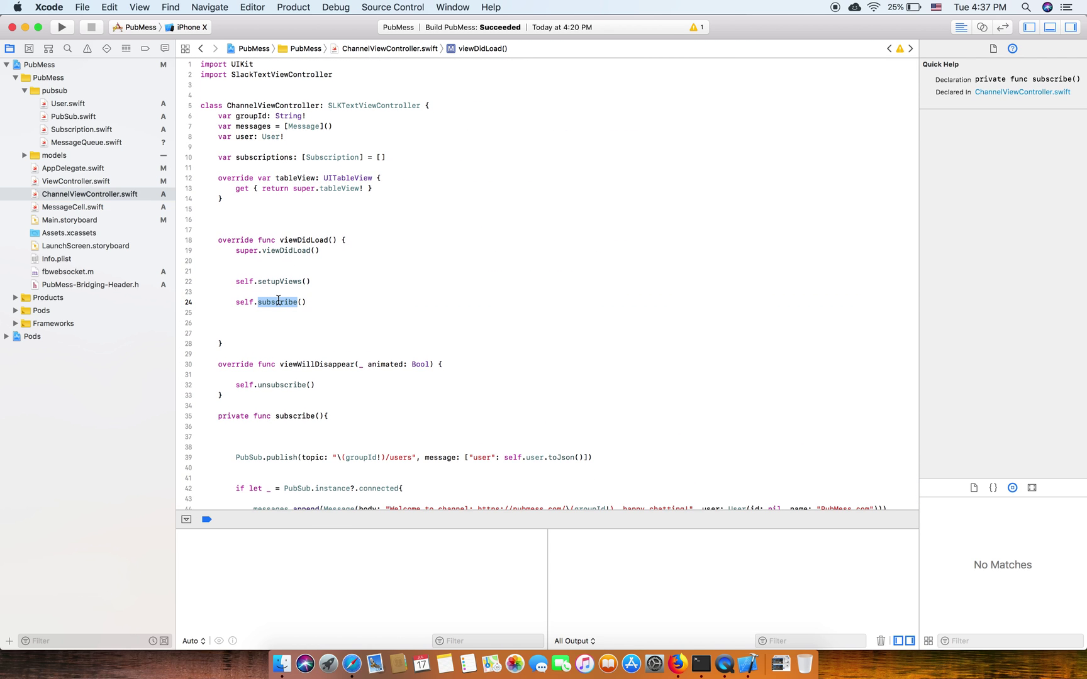
scroll(279, 302, "down", 2)
scroll(273, 284, "down", 1)
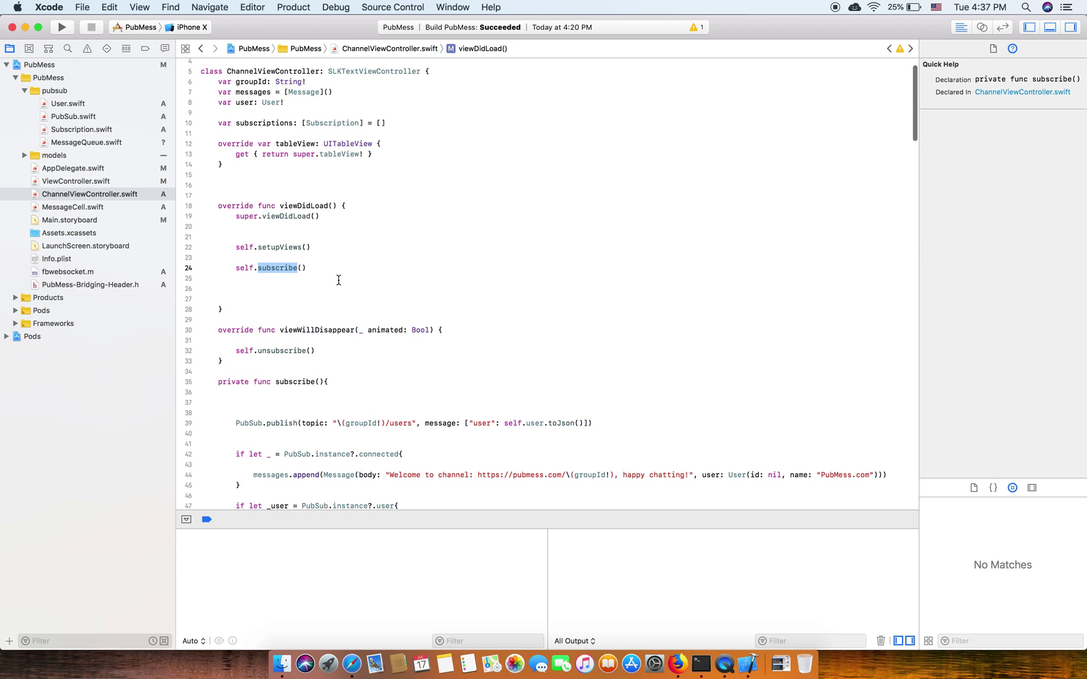
scroll(287, 386, "down", 5)
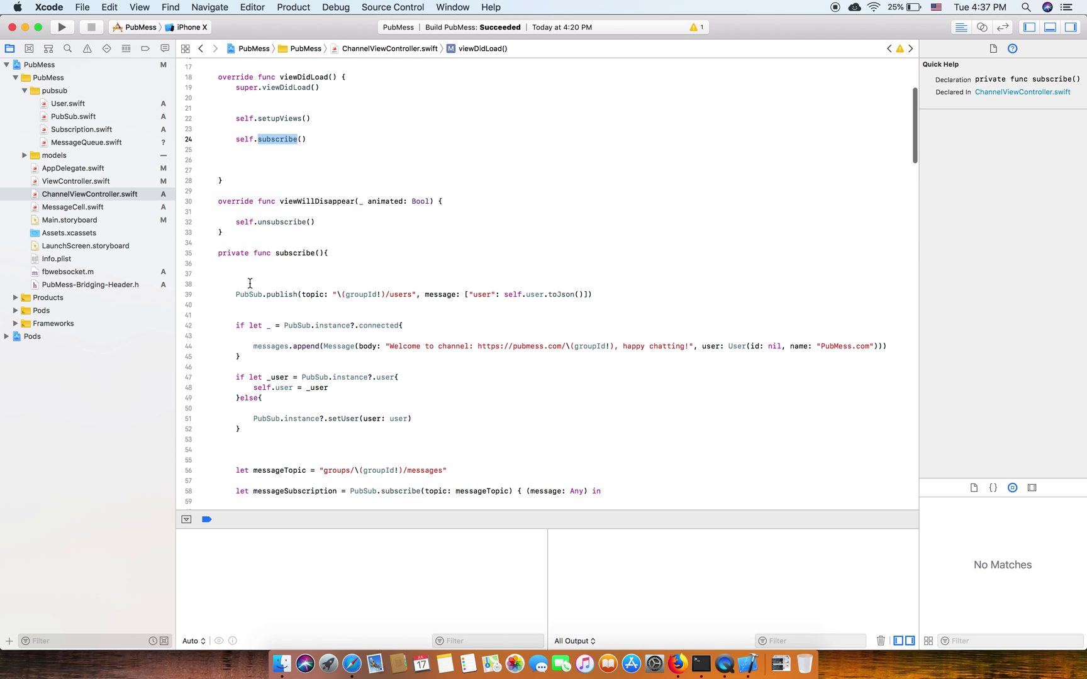
double_click(401, 295)
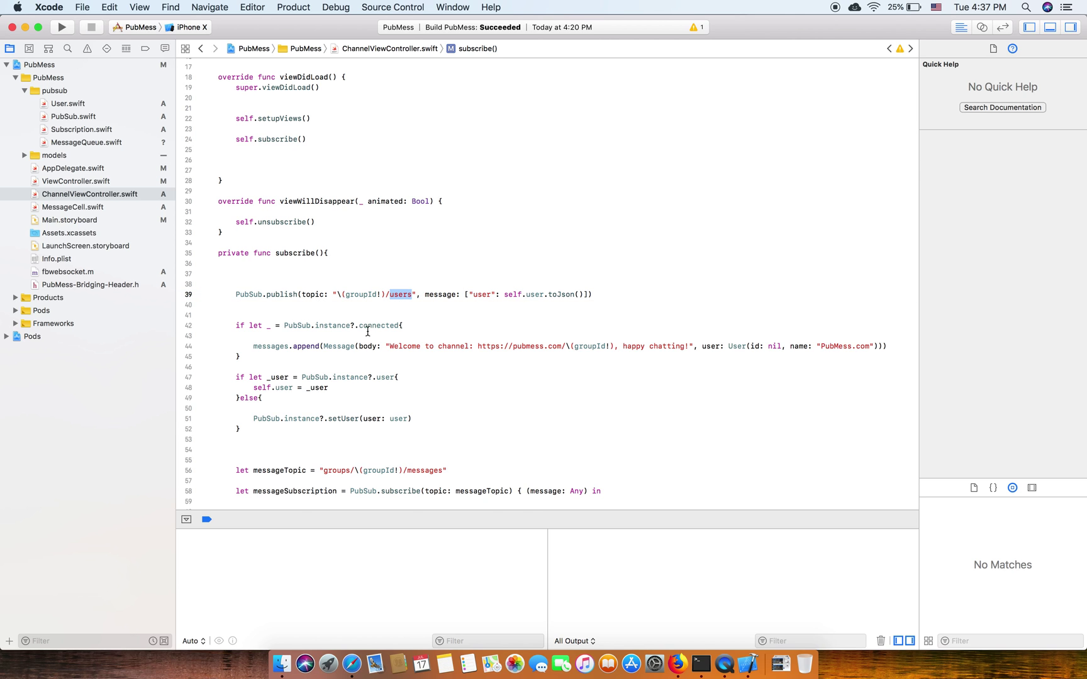
scroll(367, 331, "down", 2)
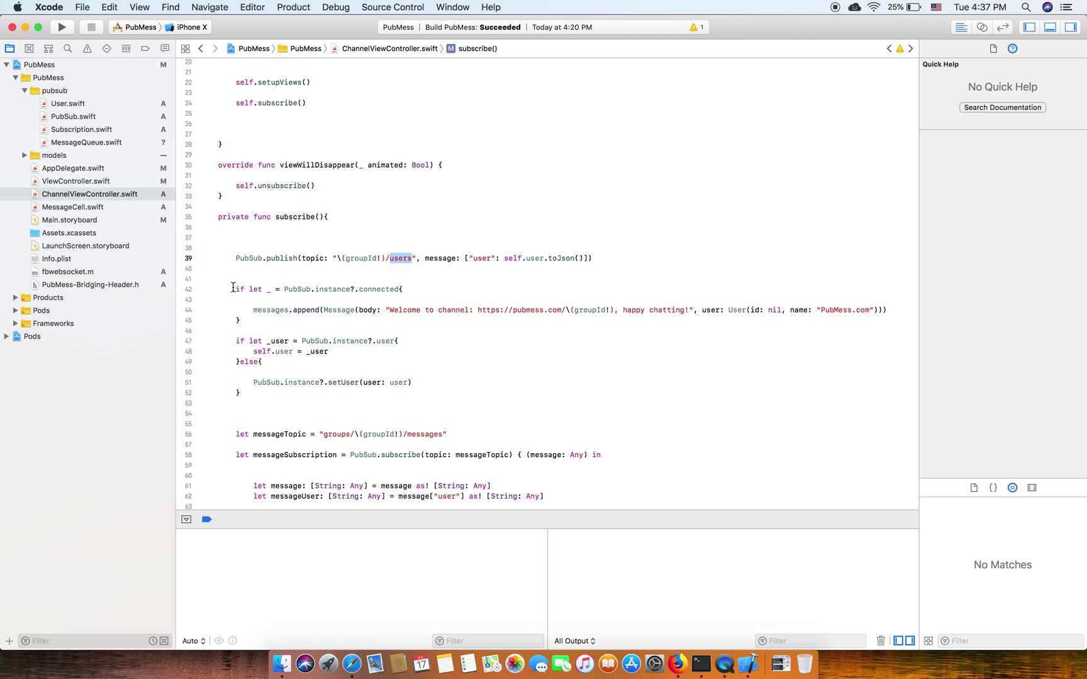
left_click_drag(233, 289, 238, 301)
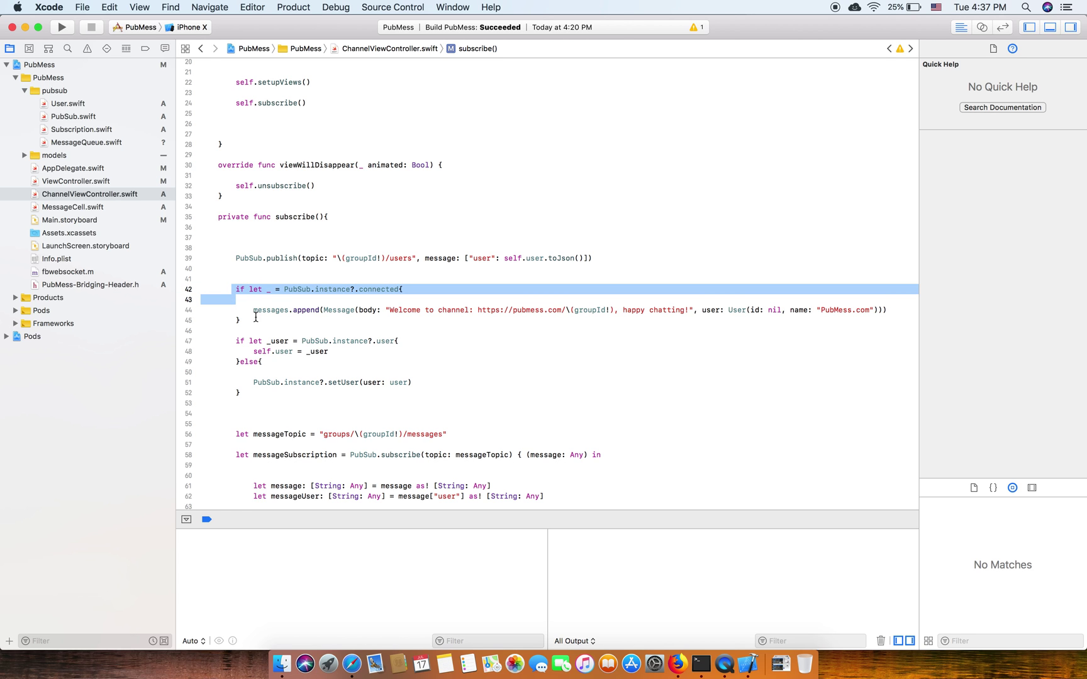
scroll(310, 289, "down", 1)
left_click(244, 284)
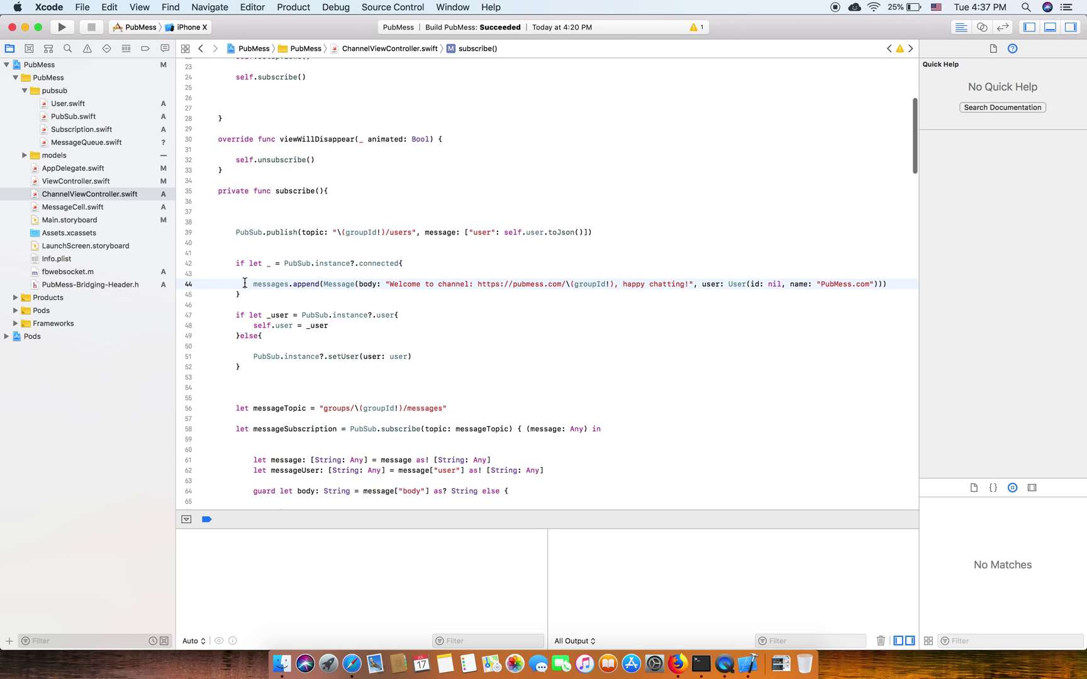
scroll(272, 295, "down", 4)
scroll(272, 302, "down", 2)
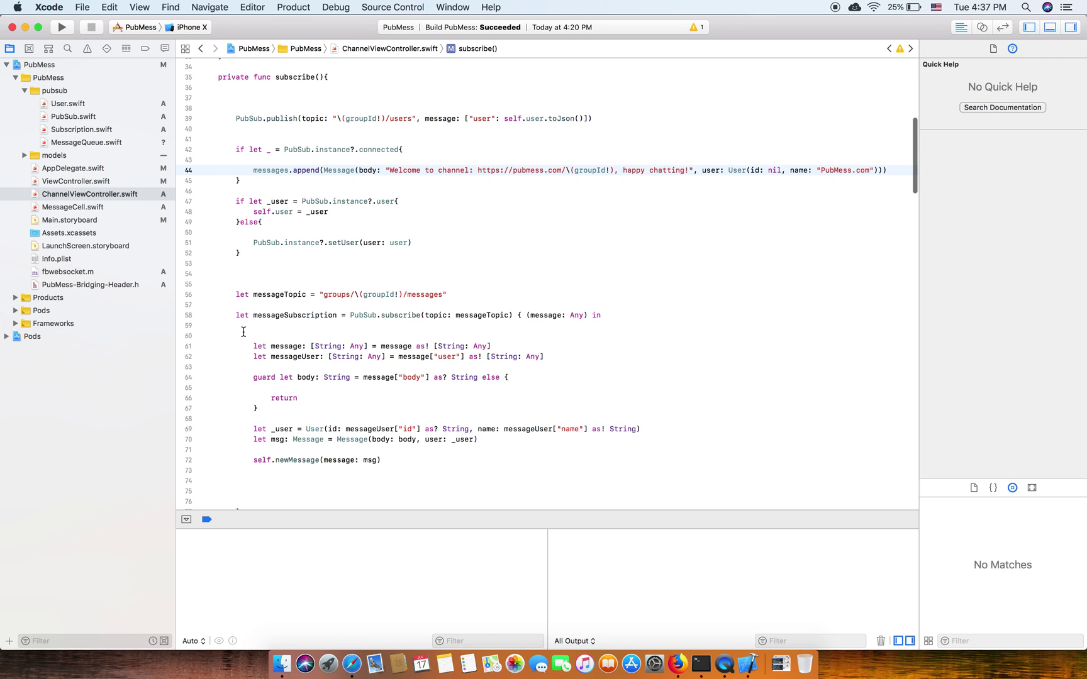
left_click_drag(249, 342, 405, 470)
scroll(425, 463, "down", 3)
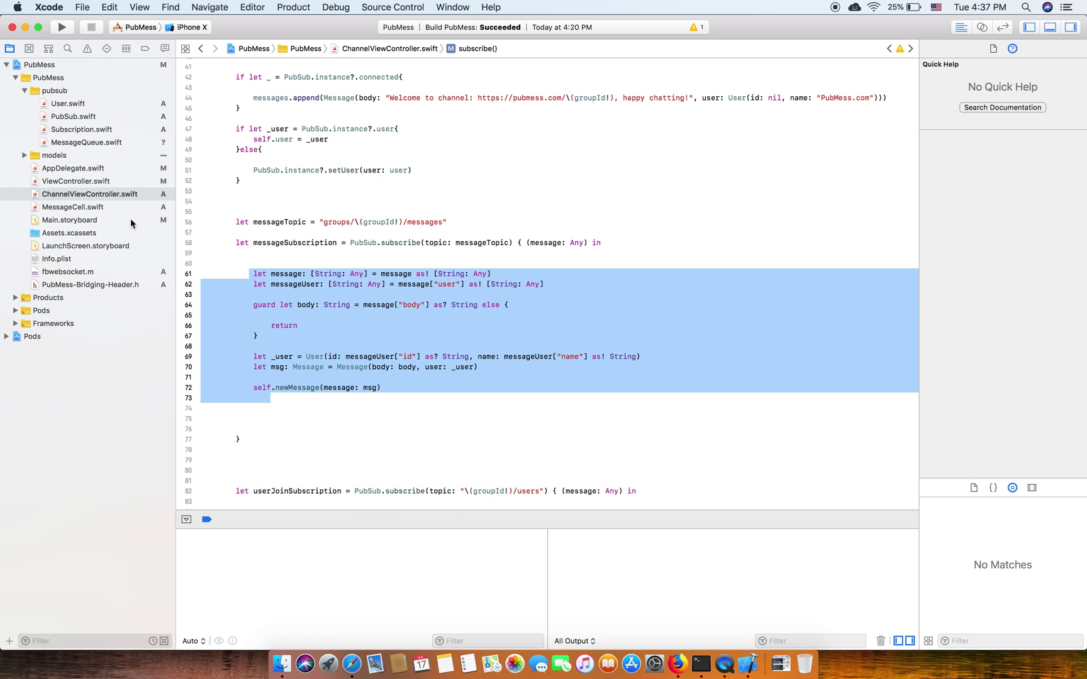
Open AppDelegate.swift and select the wss://pubmess.com websocket URL parts
left_click(74, 169)
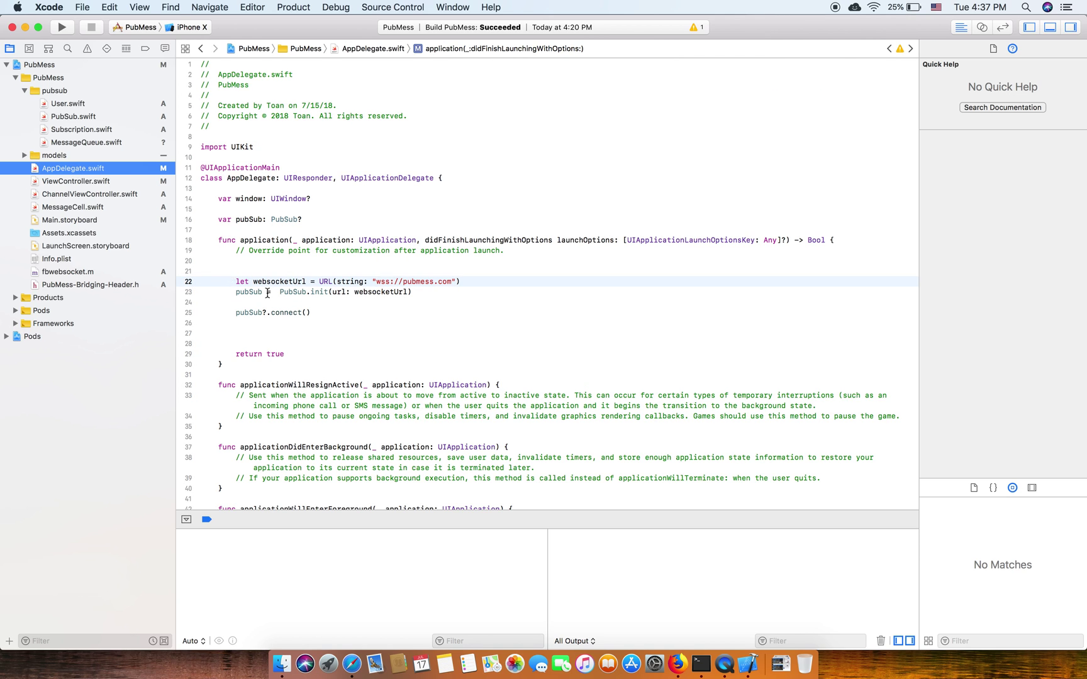
left_click_drag(254, 271, 321, 314)
left_click(320, 314)
double_click(383, 282)
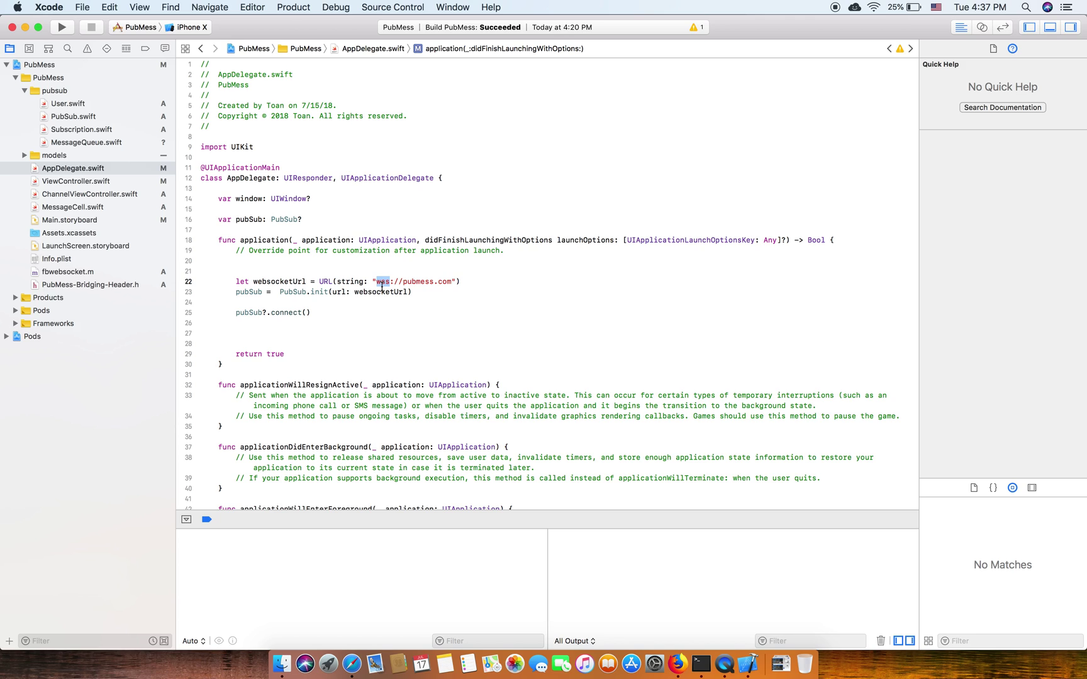
left_click_drag(412, 284, 452, 284)
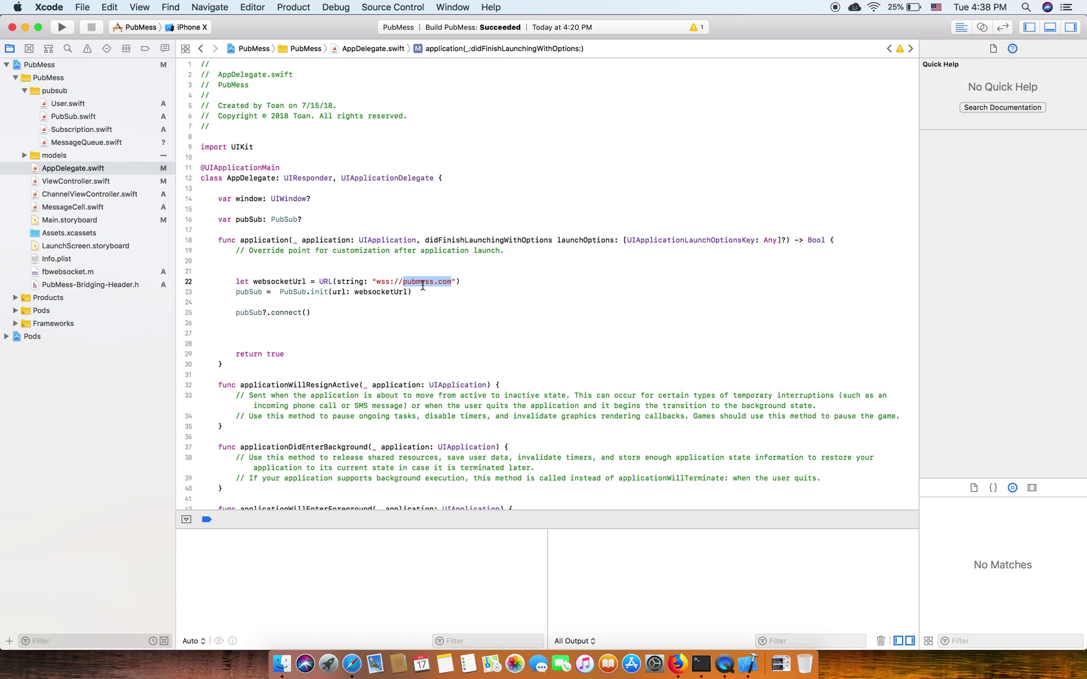
type("127")
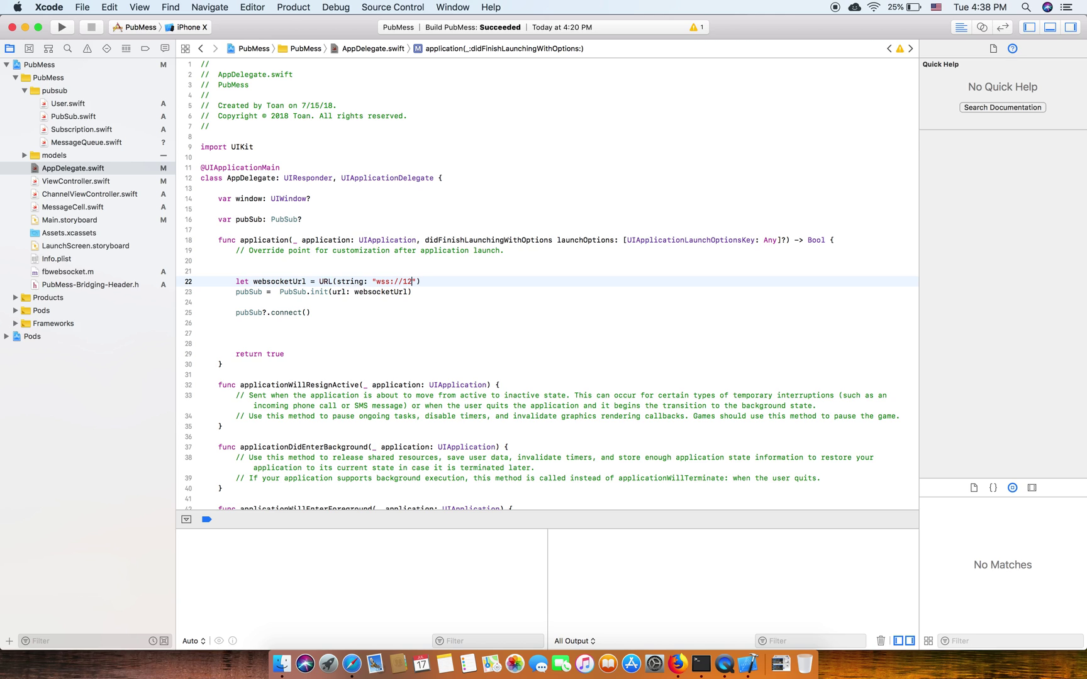
type(":")
Edit the websocket URL toward ws://127.0.0.1:3006
key("BackSpace")
type(".0.0.1:")
type("3006")
left_click(391, 281)
key("BackSpace")
Undo back to wss://pubmess.com and build and run PubMess
key("super+z")
key("super+z")
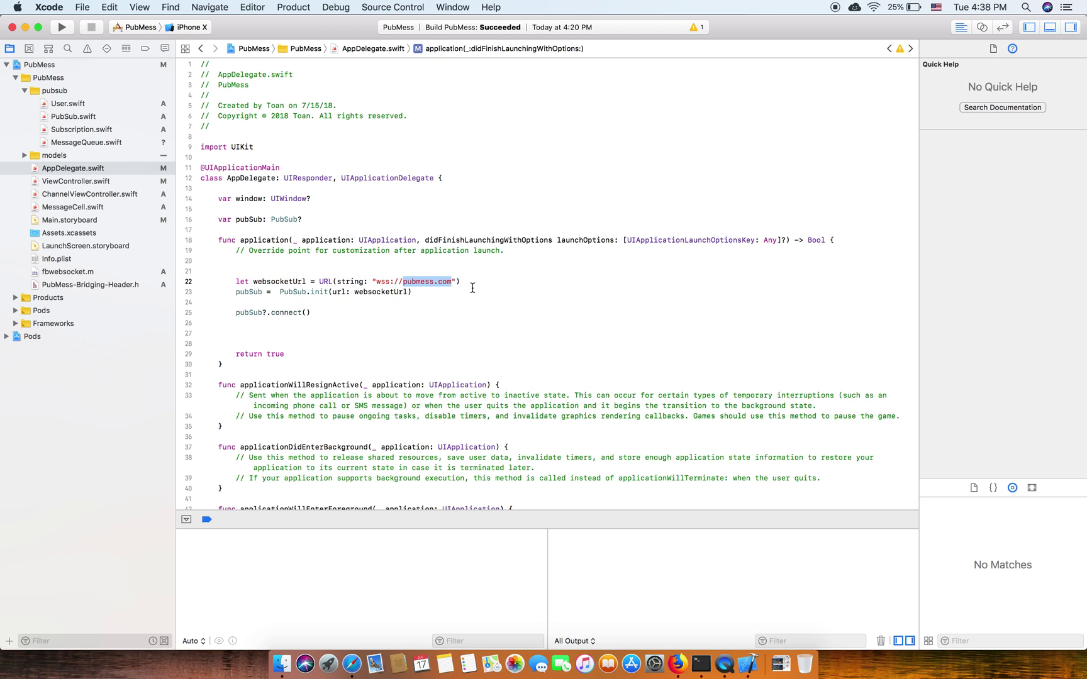
left_click(436, 288)
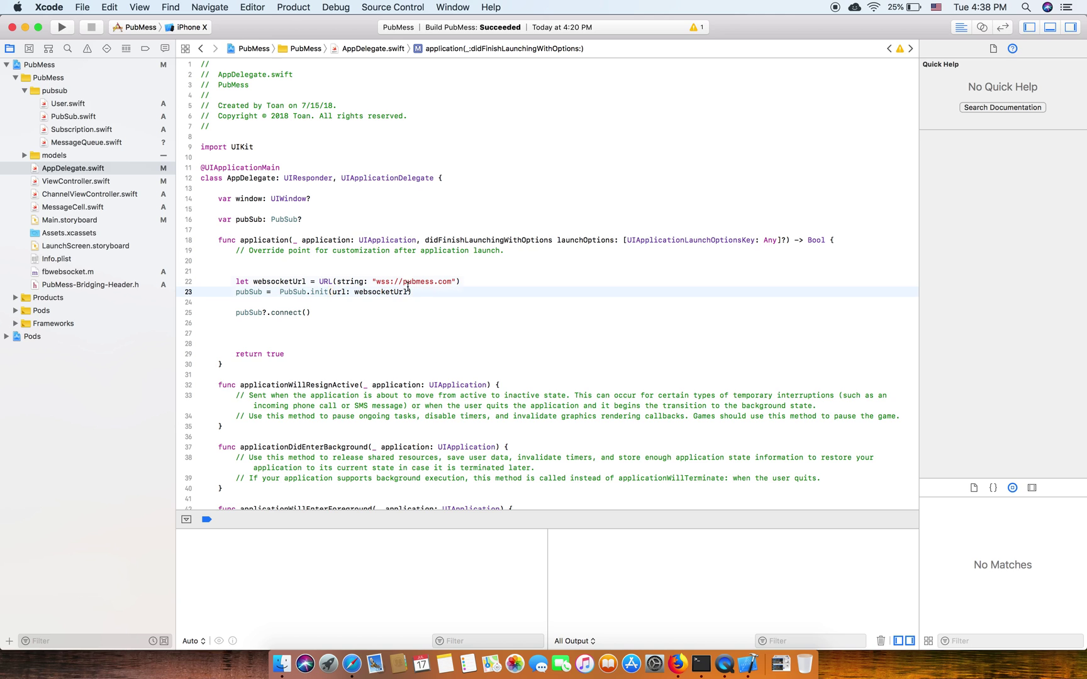
double_click(407, 287)
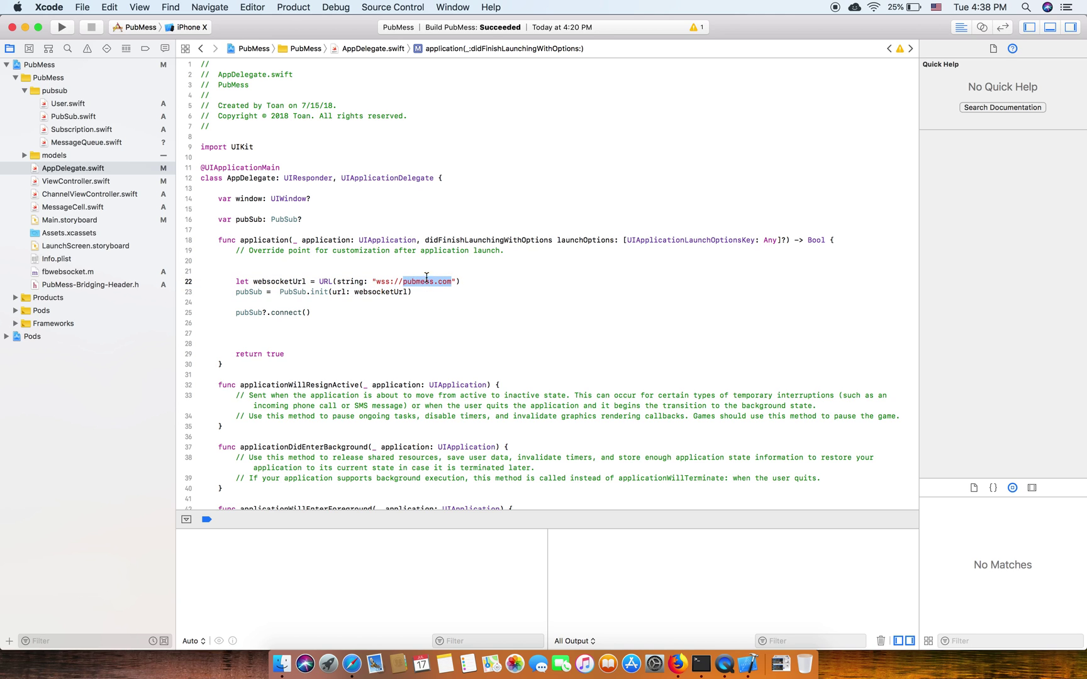
double_click(386, 282)
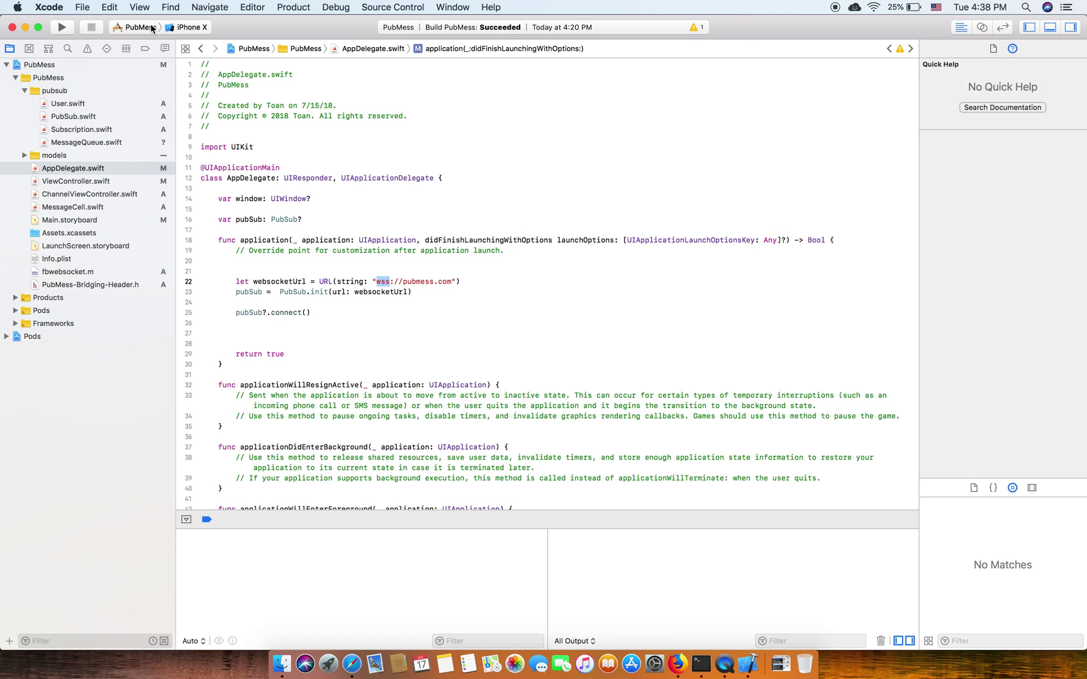
left_click(65, 28)
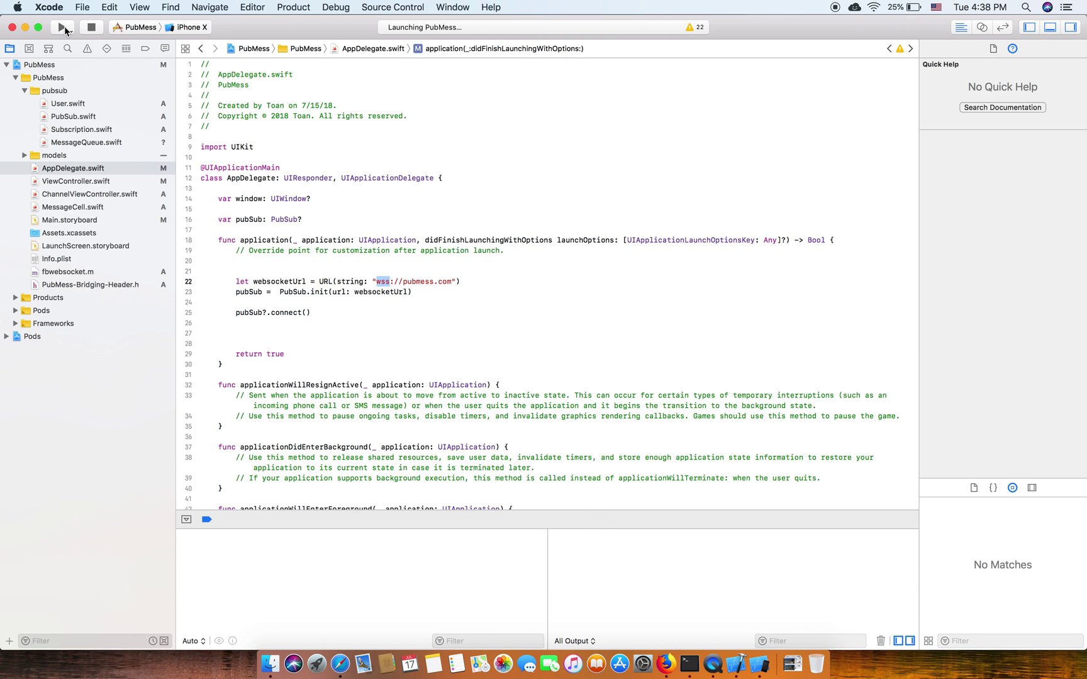
Bring the iPhone X simulator forward and reposition its window while PubMess launches
left_click(763, 665)
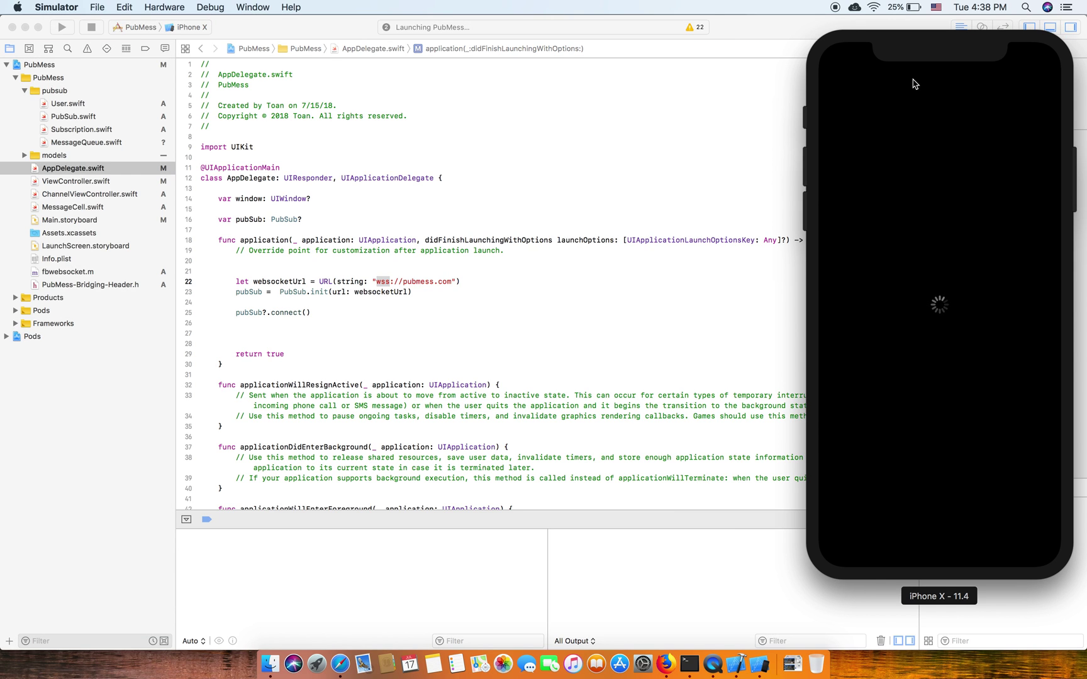
left_click_drag(934, 51, 876, 32)
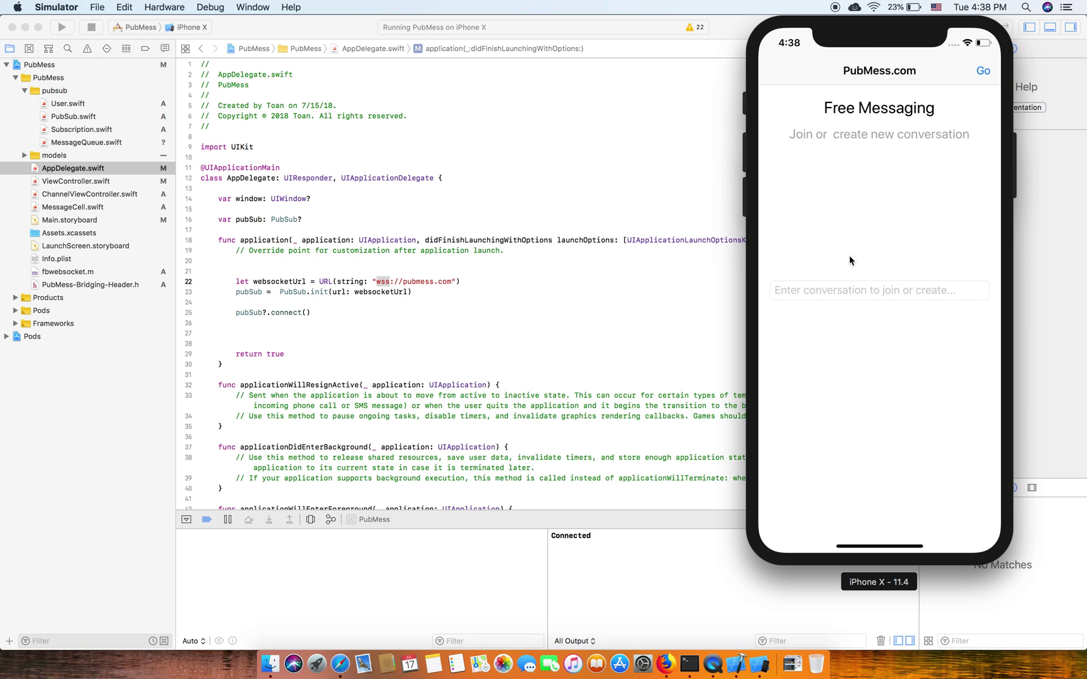
Clear the junk conversation text, enter 'toan', and join that conversation
left_click(849, 291)
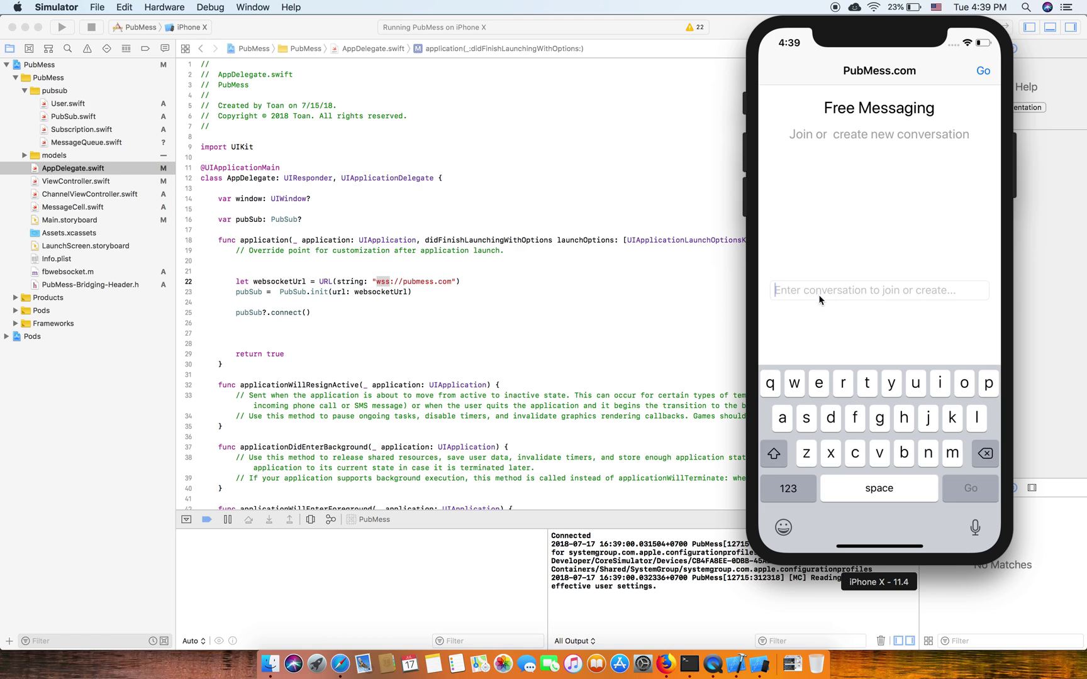
type("fsdfsfsafdasfsaf")
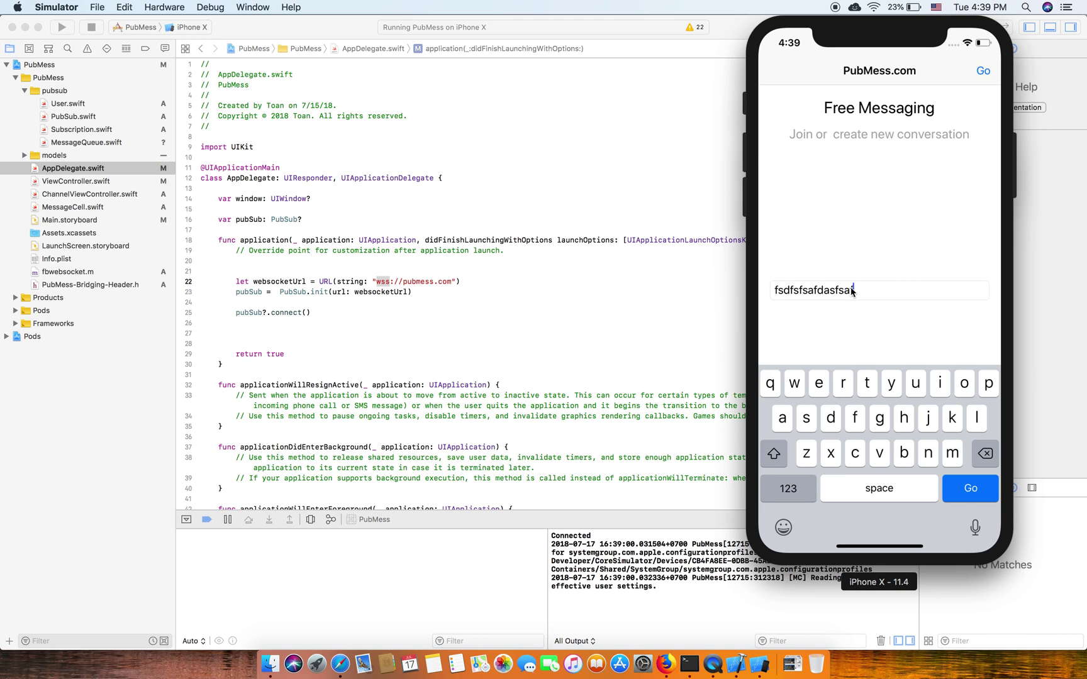
type("safafsfaf")
key("super+a")
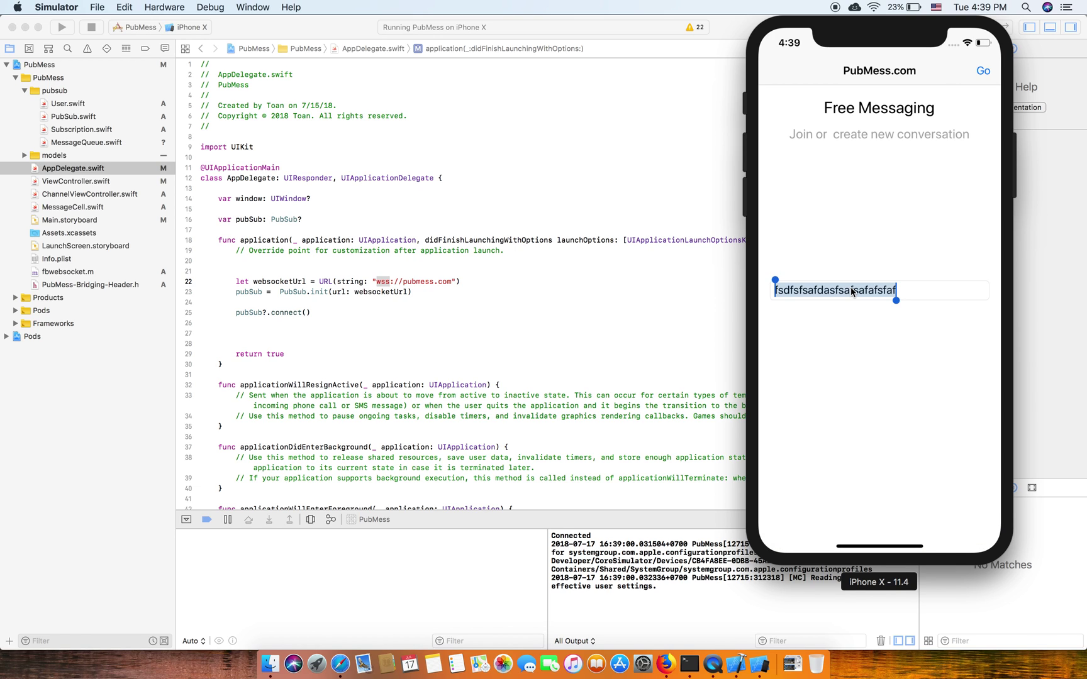
key("BackSpace")
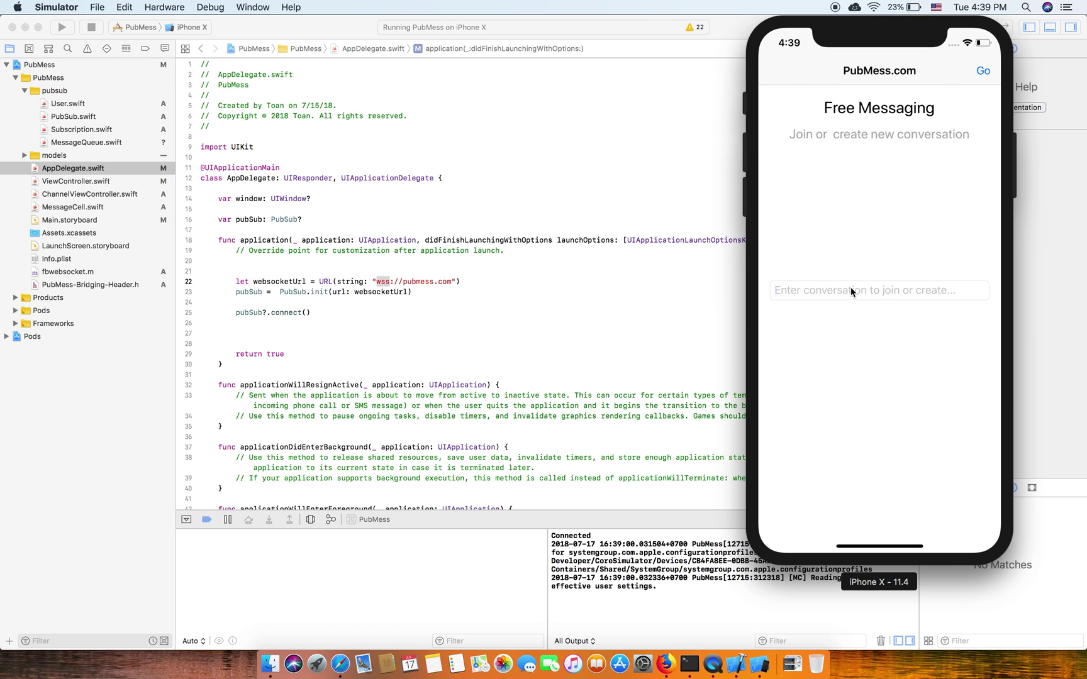
type("toan")
key("Return")
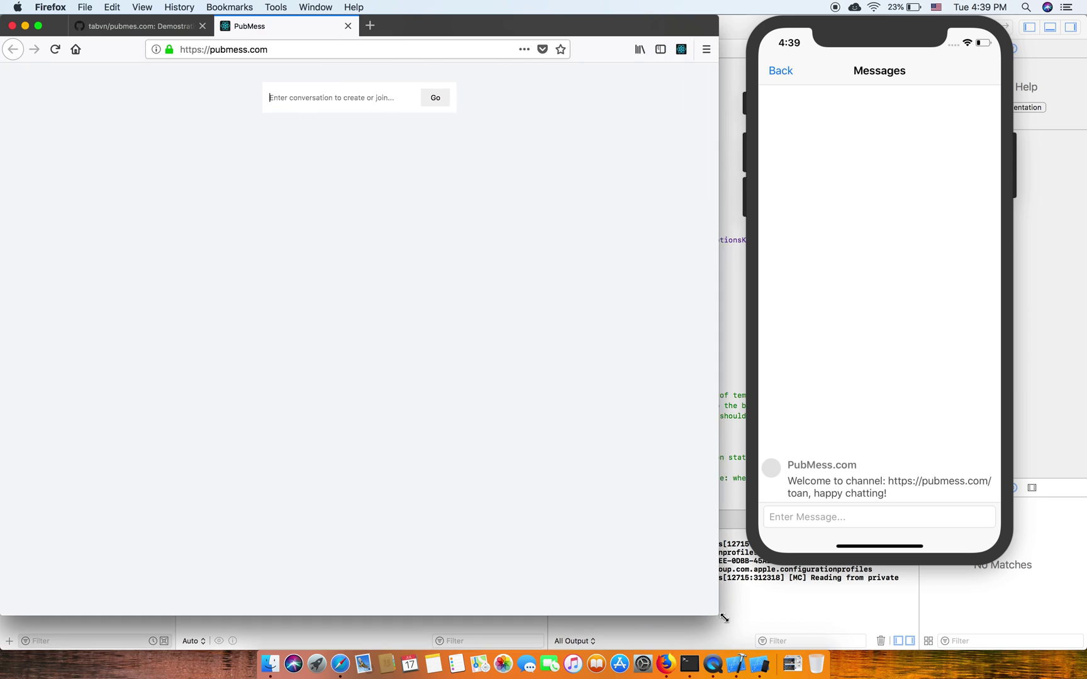
Join the 'toan' conversation on pubmess.com, then nudge the simulator window right
left_click(365, 104)
type("toan")
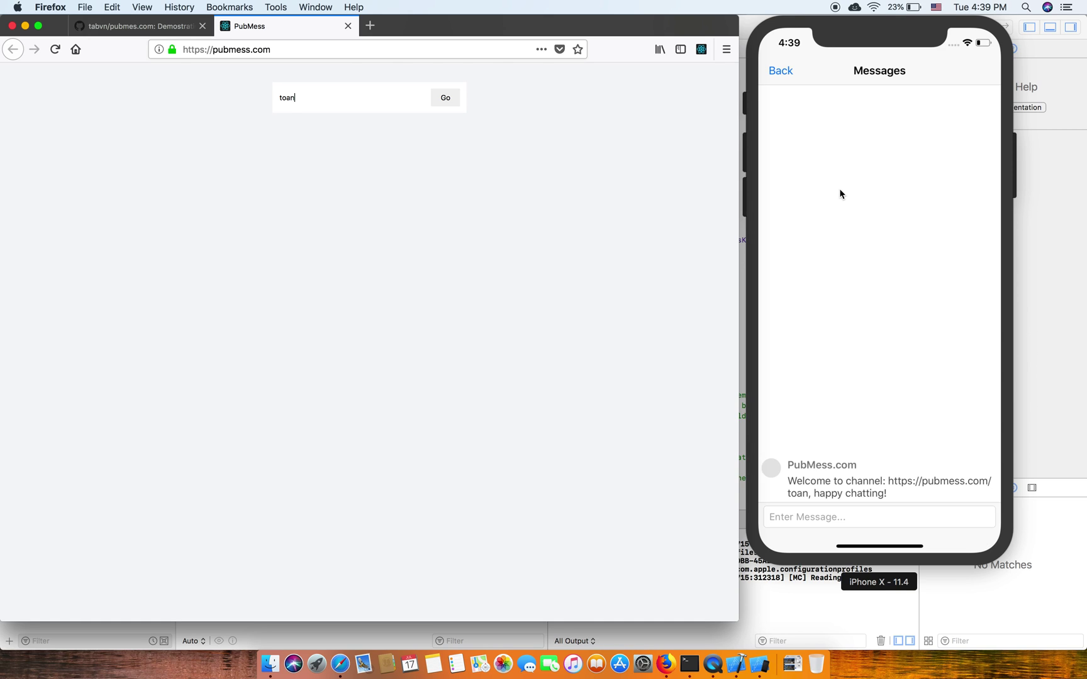
left_click(454, 99)
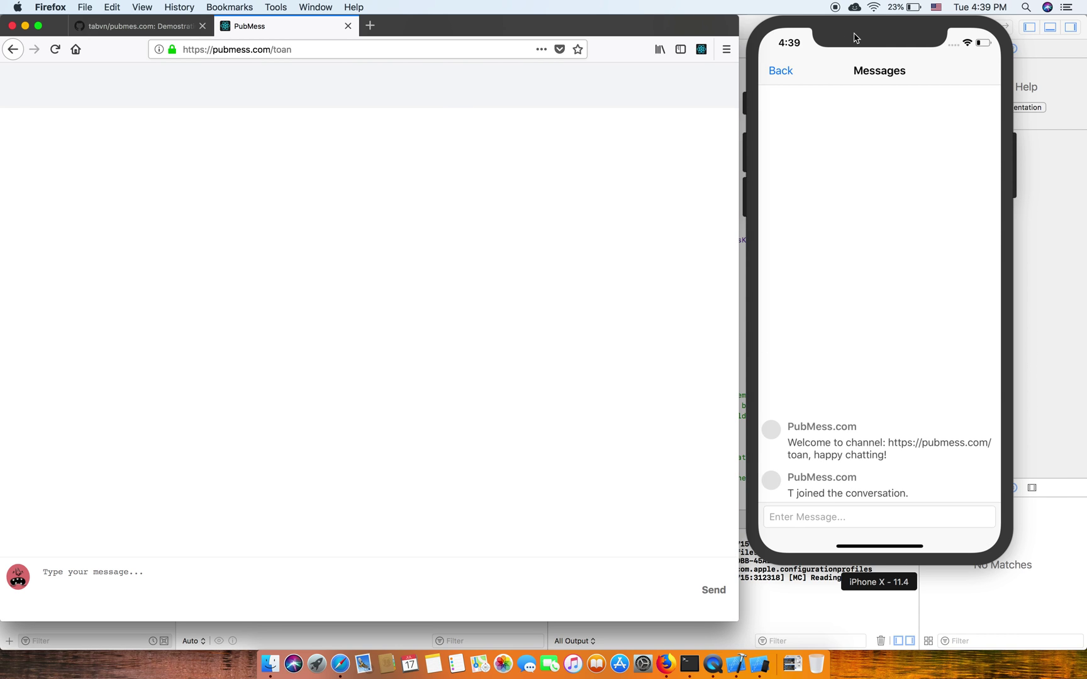
left_click_drag(854, 37, 889, 37)
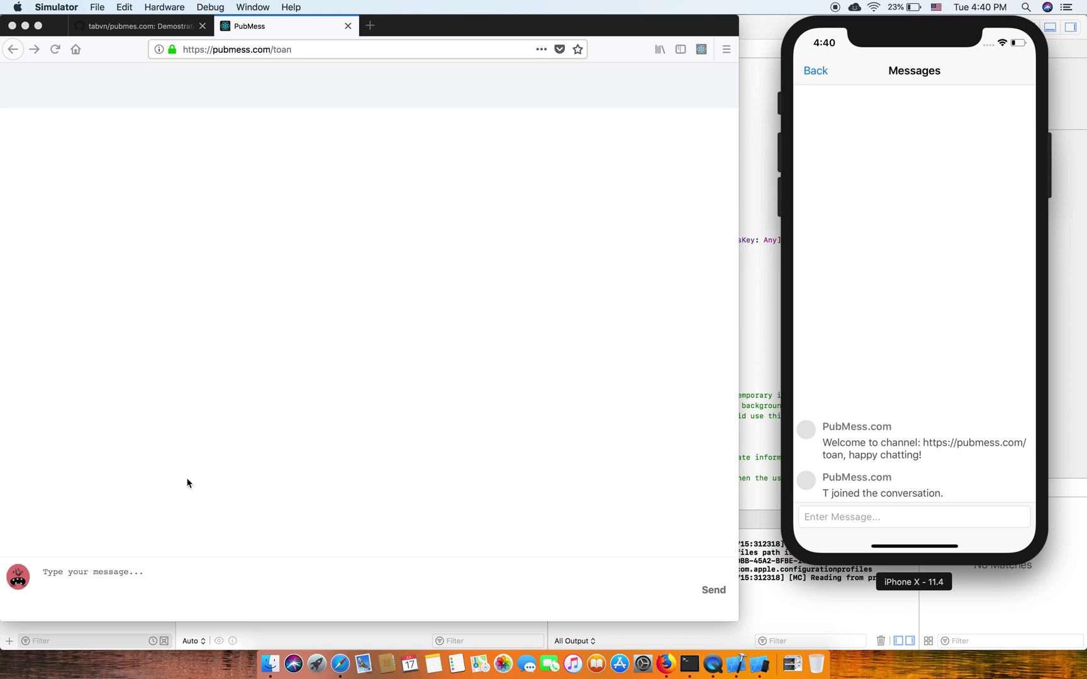
Set the browser user name to 'Toan Firefox' and post 'Hi IOS'
left_click(32, 575)
type("set name = \"T")
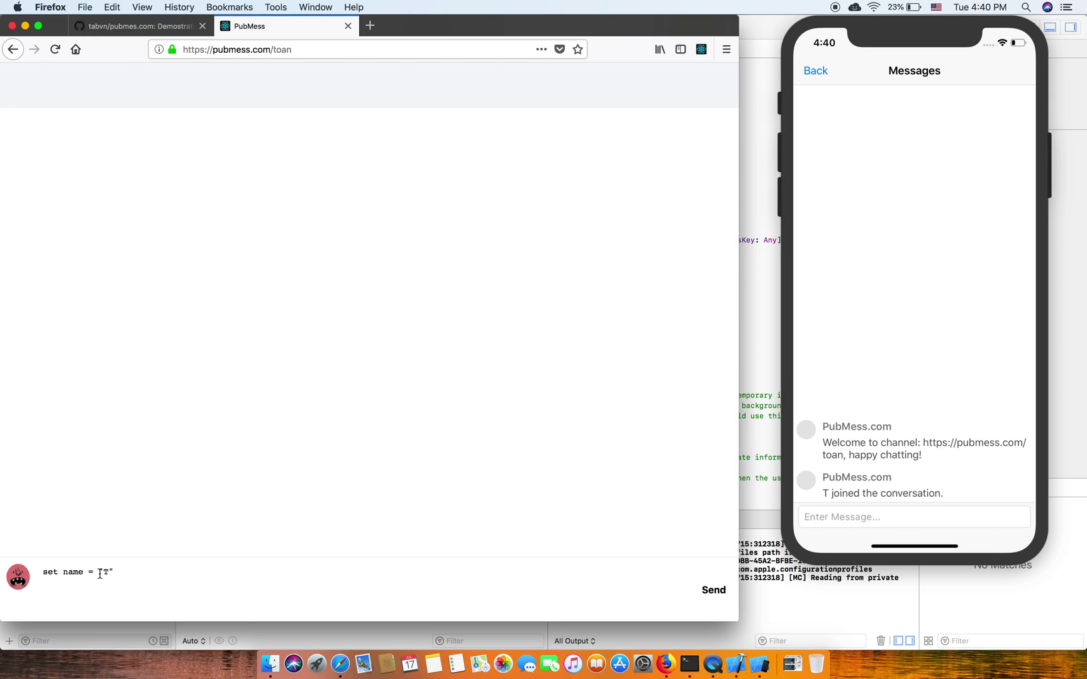
type("oan")
key("BackSpace")
key("BackSpace")
key("BackSpace")
type("oa")
key("BackSpace")
key("BackSpace")
type("oan Firef")
type("ox")
key("Return")
type("Hi IOS")
key("Return")
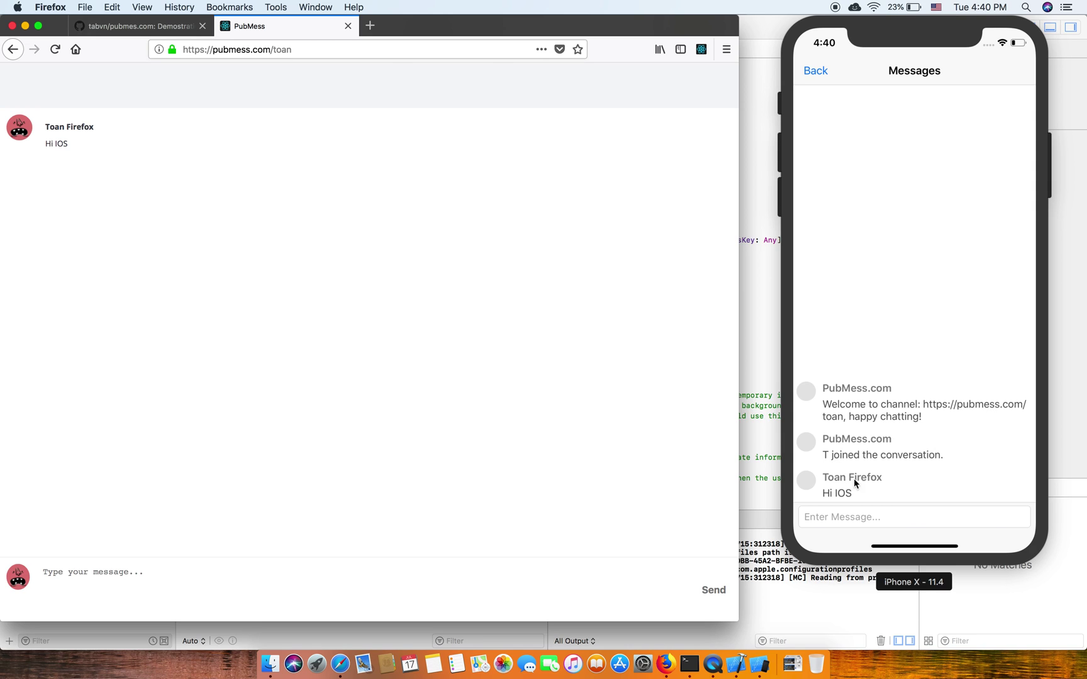
left_click(852, 515)
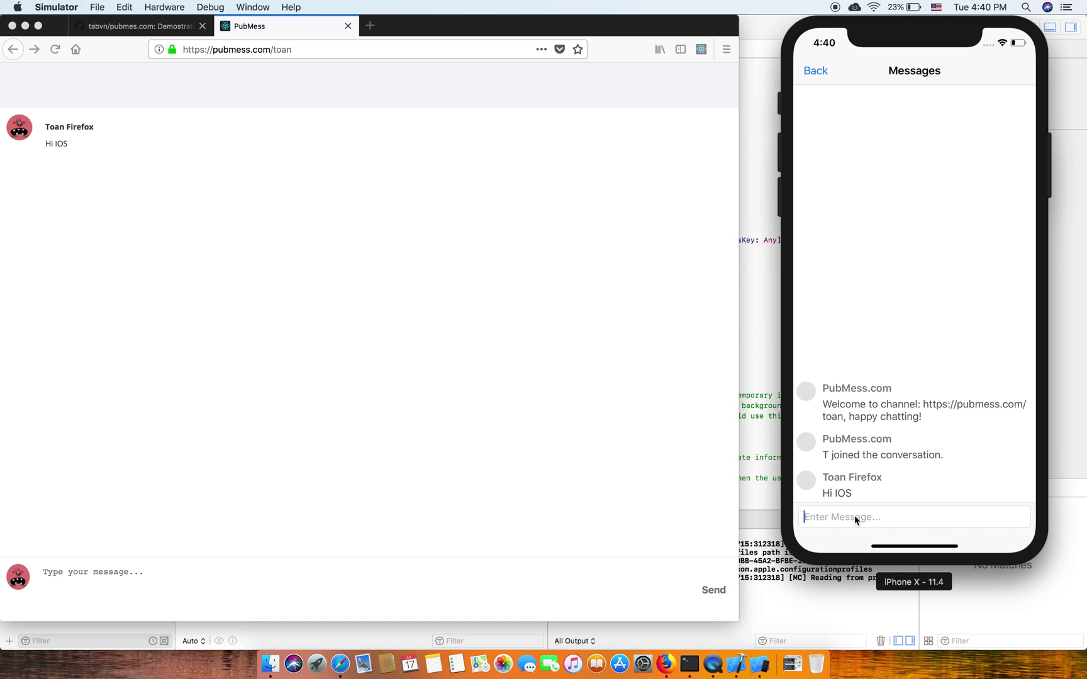
type("Set ")
type("name")
type("\"\"")
type("Toan ”")
Send 'Hello Firefox' from the phone, then send the set-name command for 'Toan IOS'
key("super+a")
key("BackSpace")
type("Hello Fire")
type("fox")
key("Return")
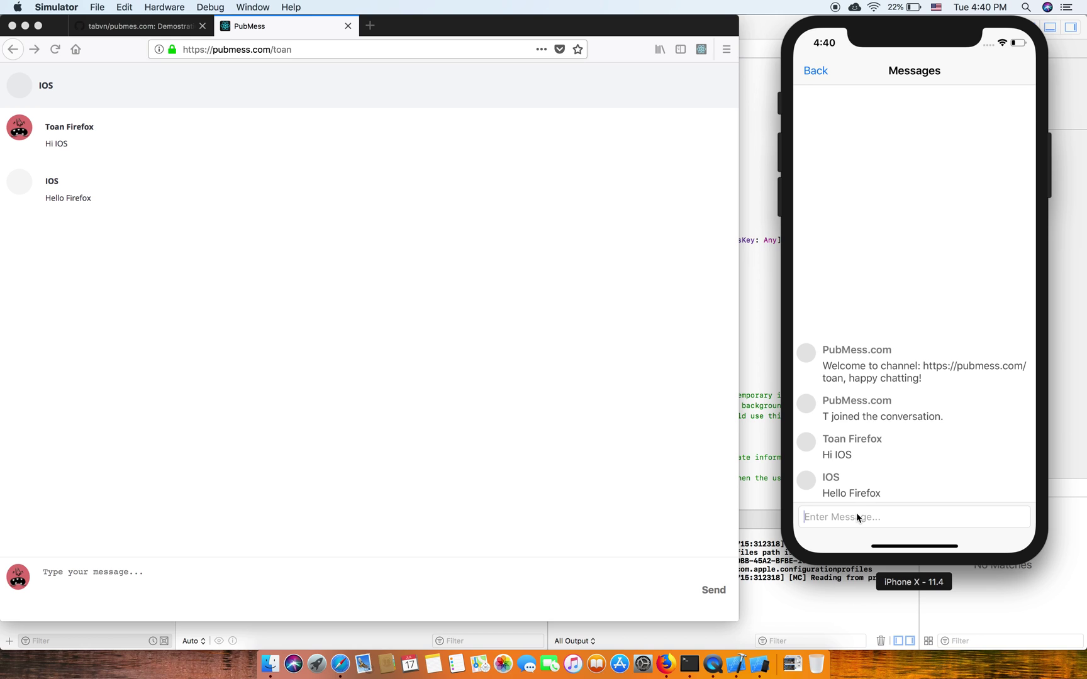
type("Set name")
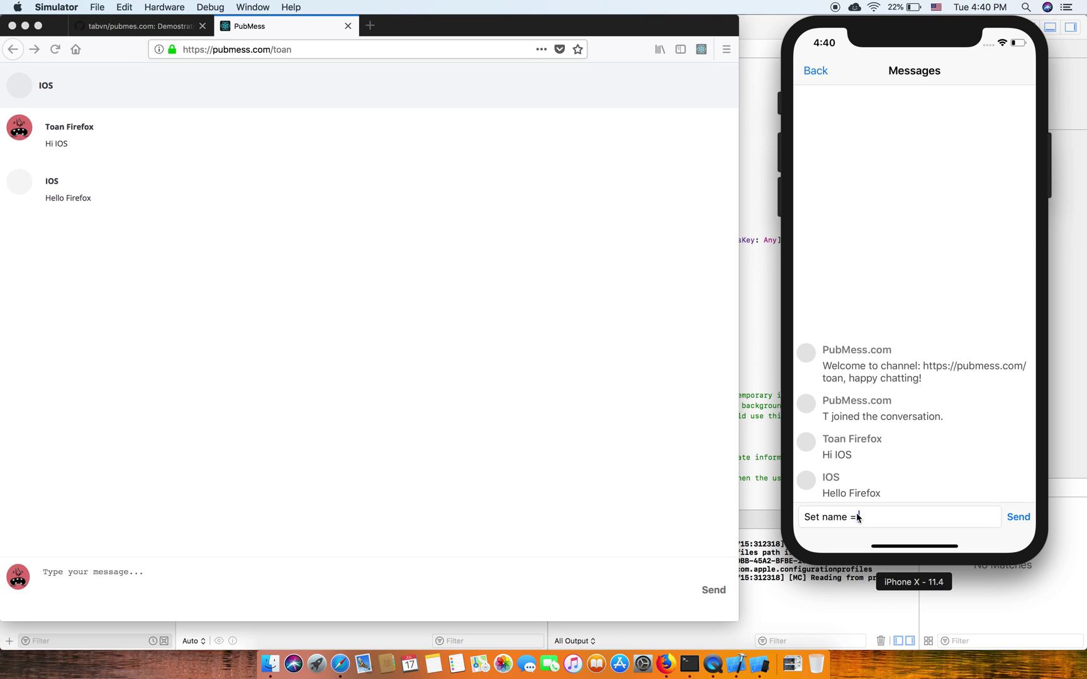
type(" = ")
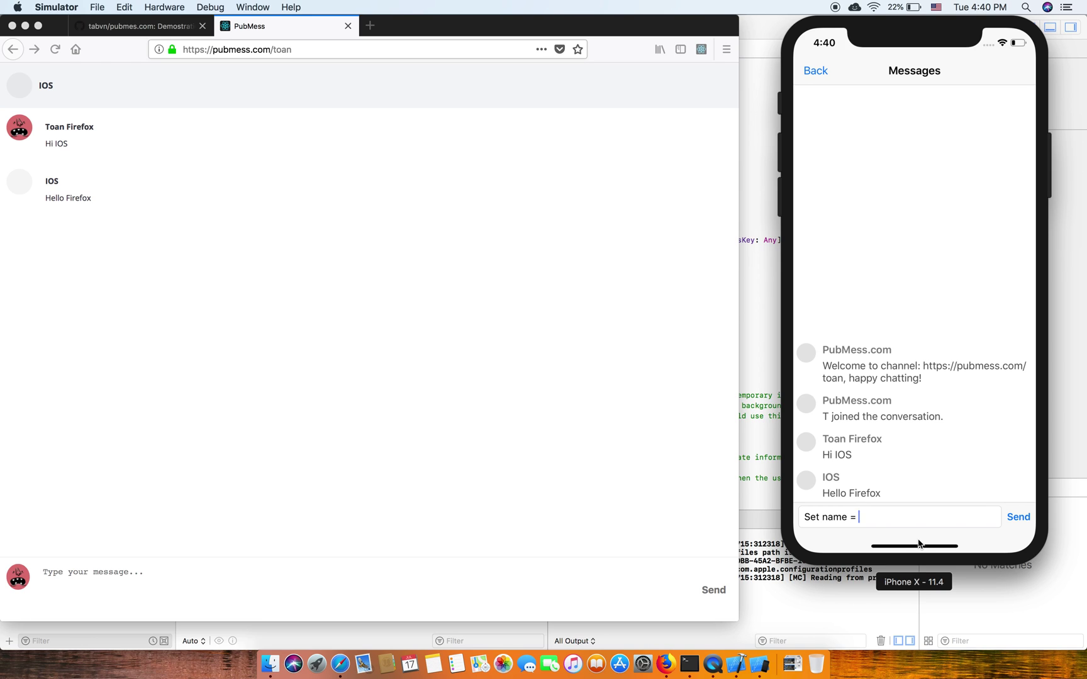
type("T")
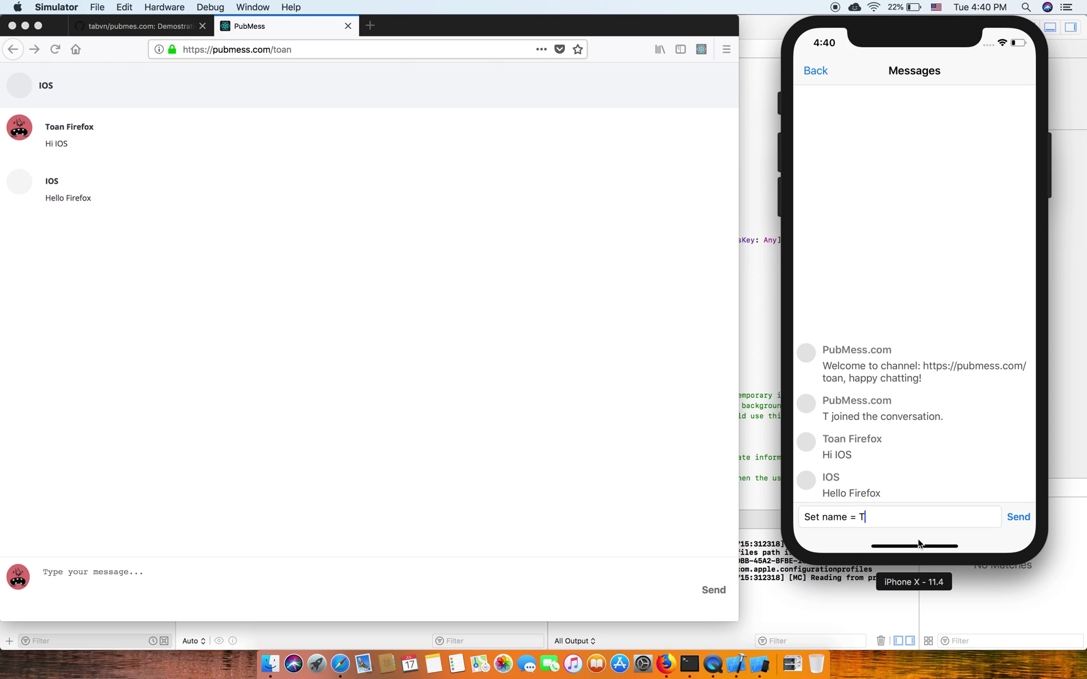
type("oan")
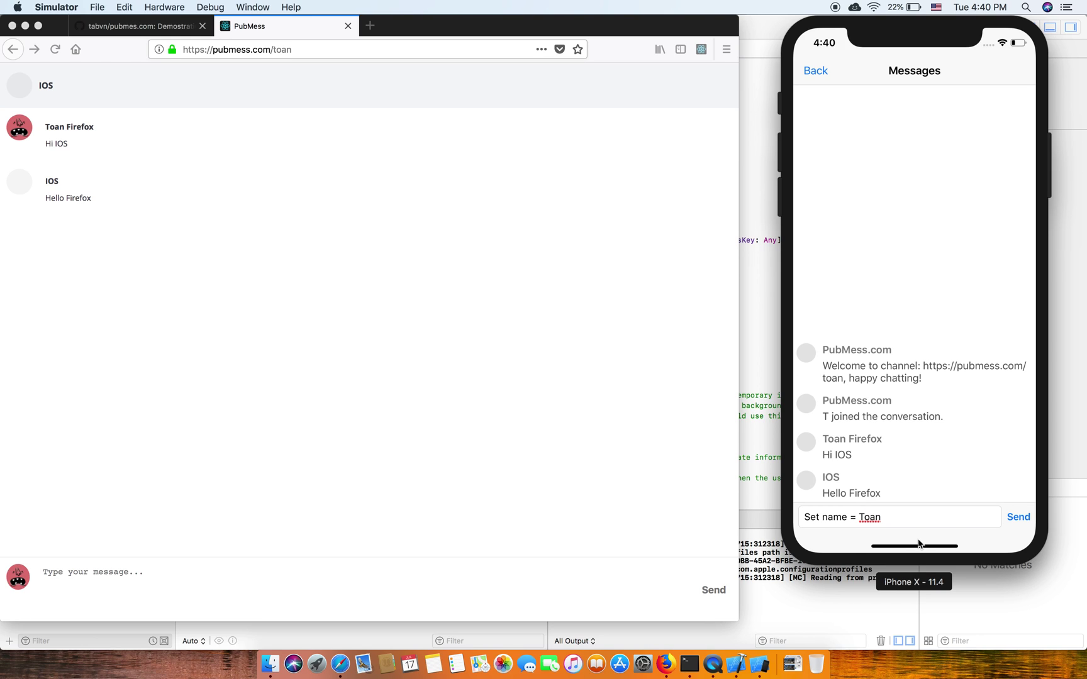
type(" IUOS")
key("BackSpace")
key("BackSpace")
key("BackSpace")
type("IOS")
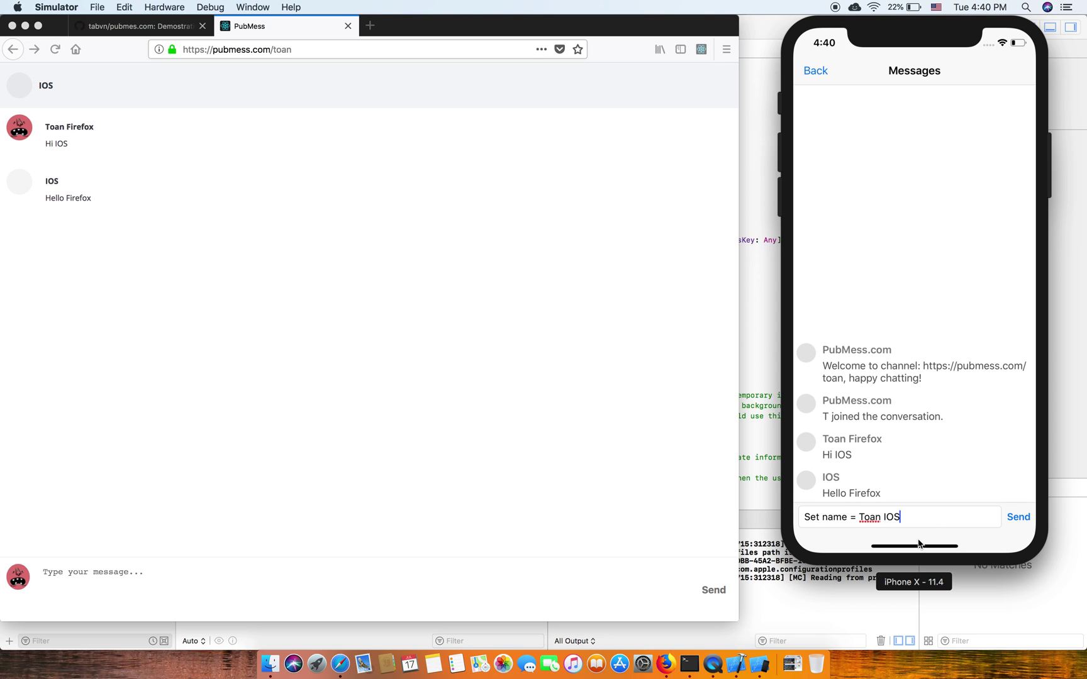
key("Return")
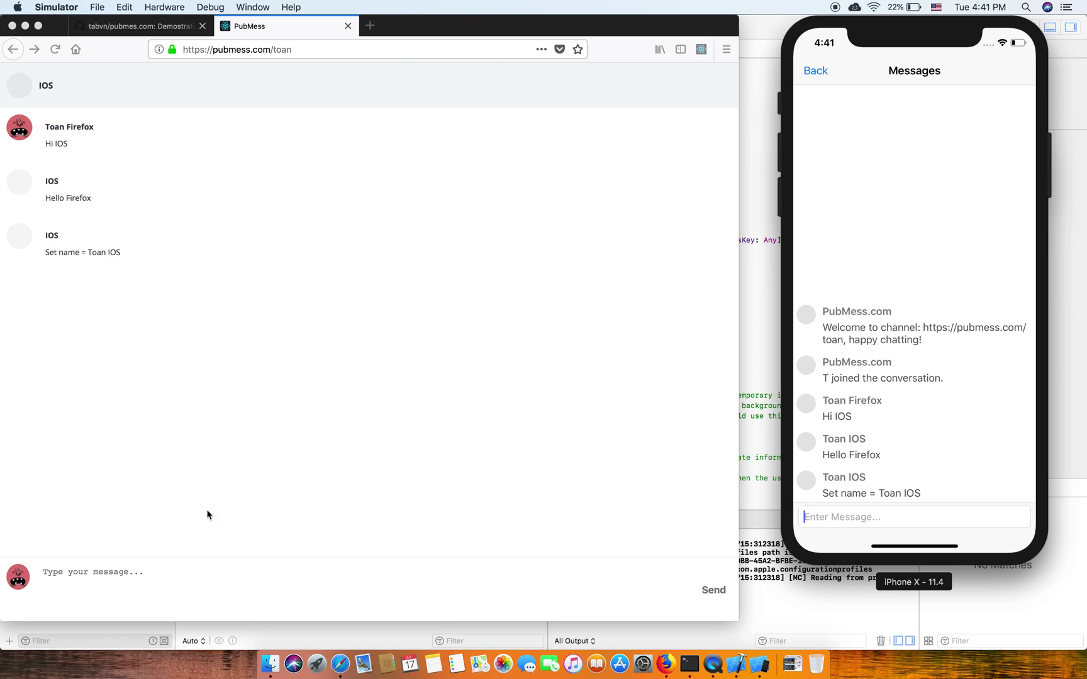
type("He")
type("llo gain")
Correct the typo, send 'Hello again !', and go back to the PubMess home screen
key("BackSpace")
key("BackSpace")
key("BackSpace")
type("again ")
type("!")
key("Return")
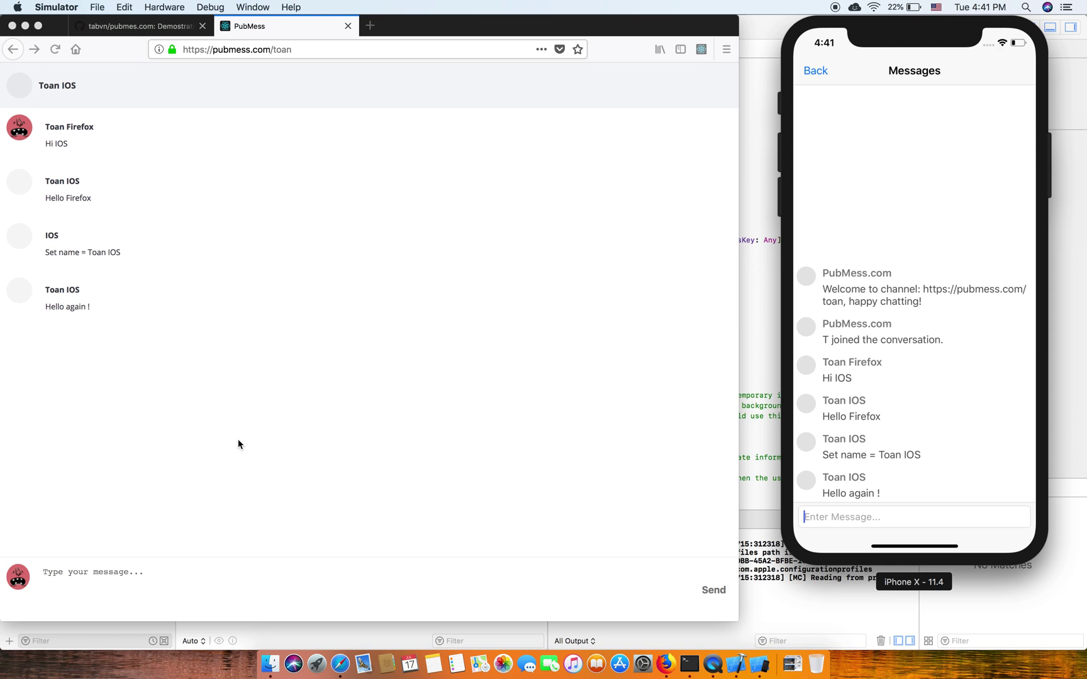
scroll(840, 422, "down", 2)
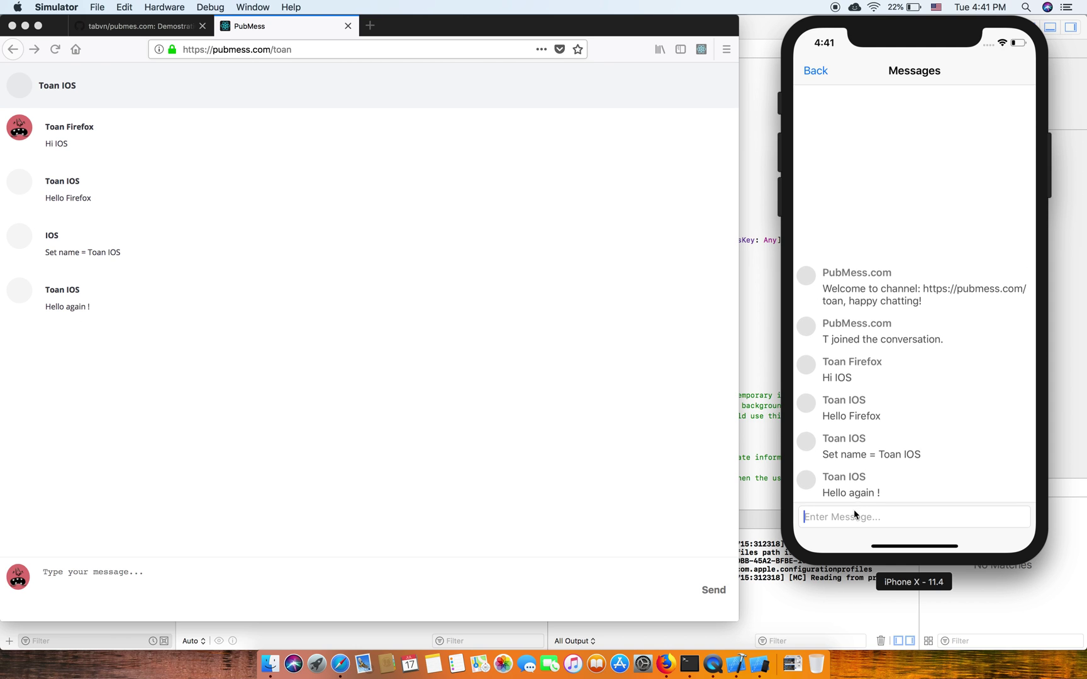
left_click(818, 70)
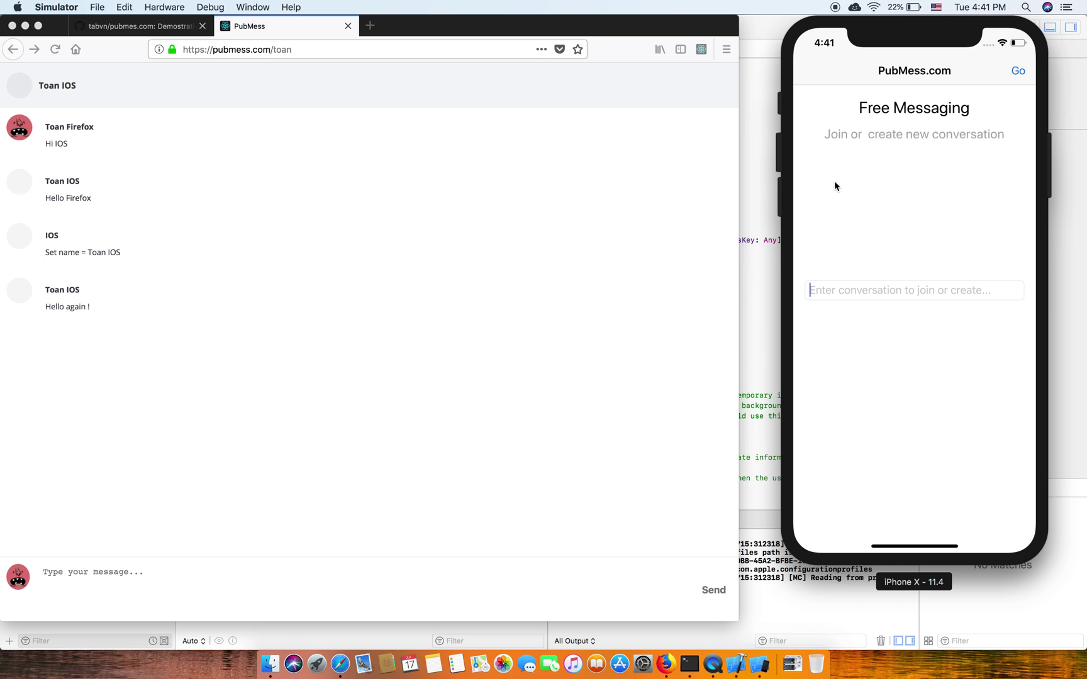
type("to")
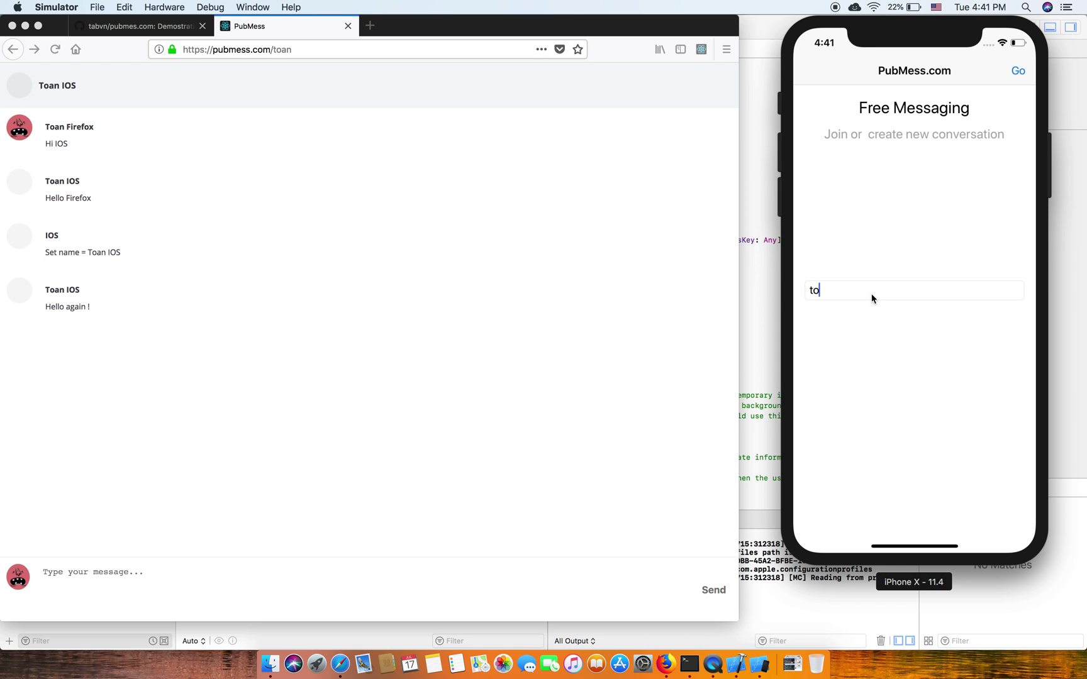
type("an")
Rejoin 'toan' on the phone, send 'Clear' and 'C', then post 'hi IOS are you there ?' from Firefox
key("Return")
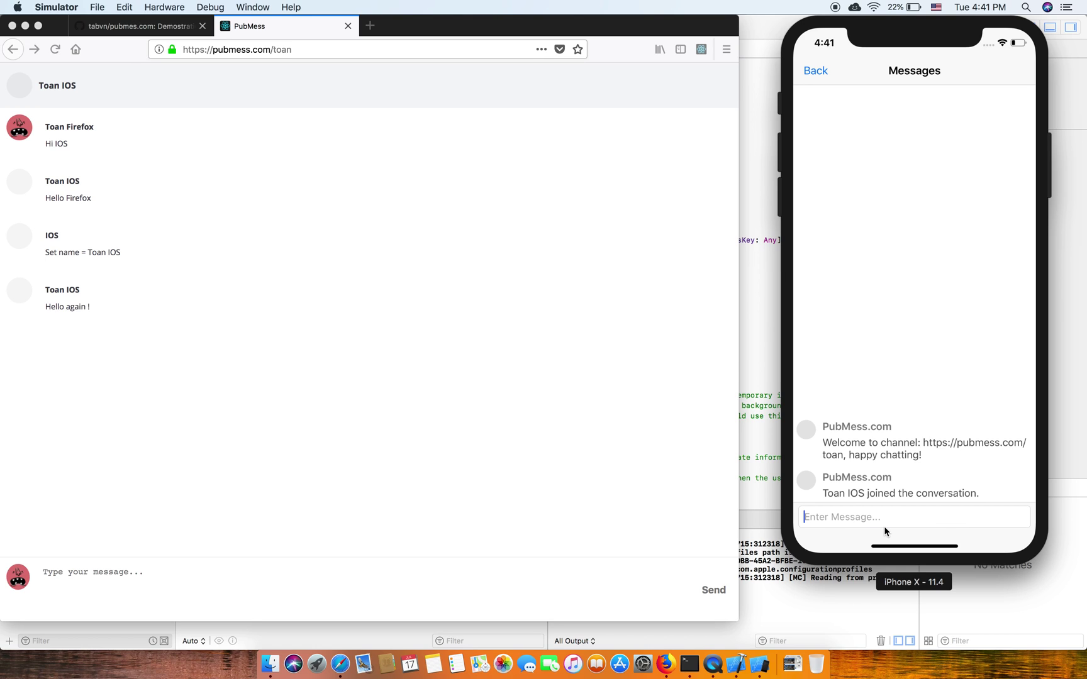
type("Cle")
type("ar")
key("Return")
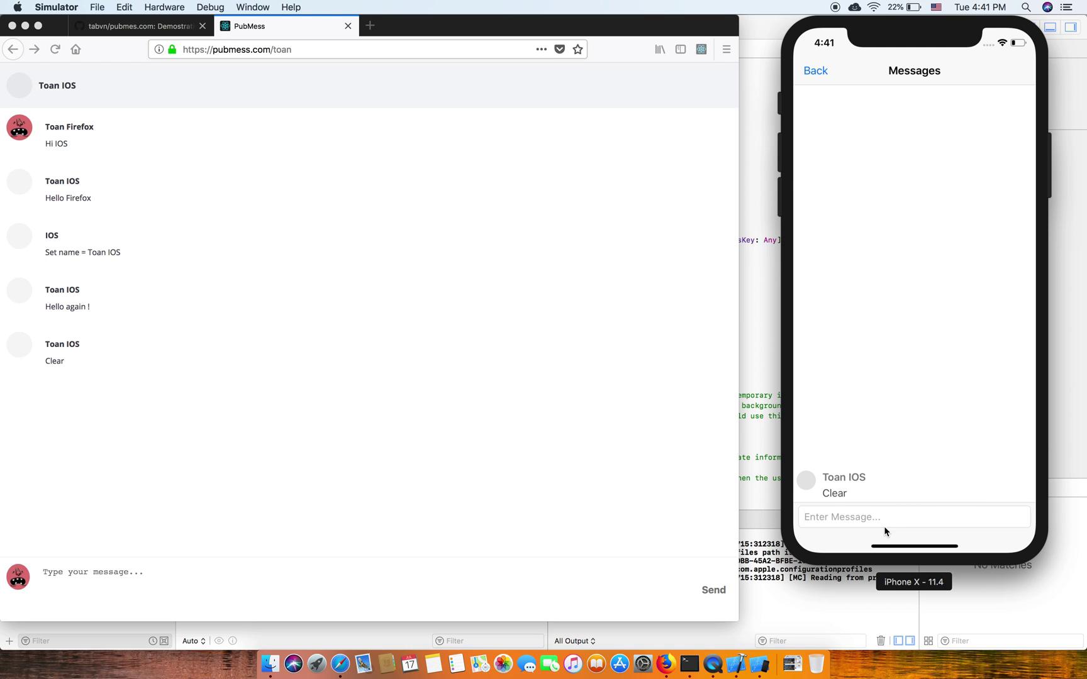
type("C")
key("Return")
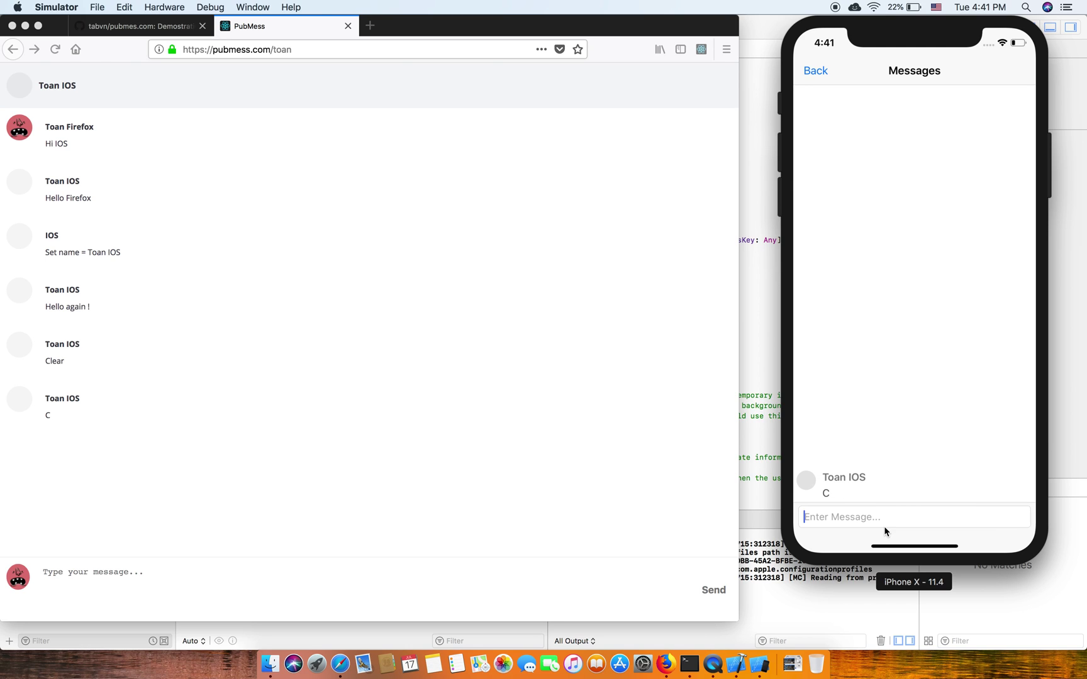
left_click(387, 567)
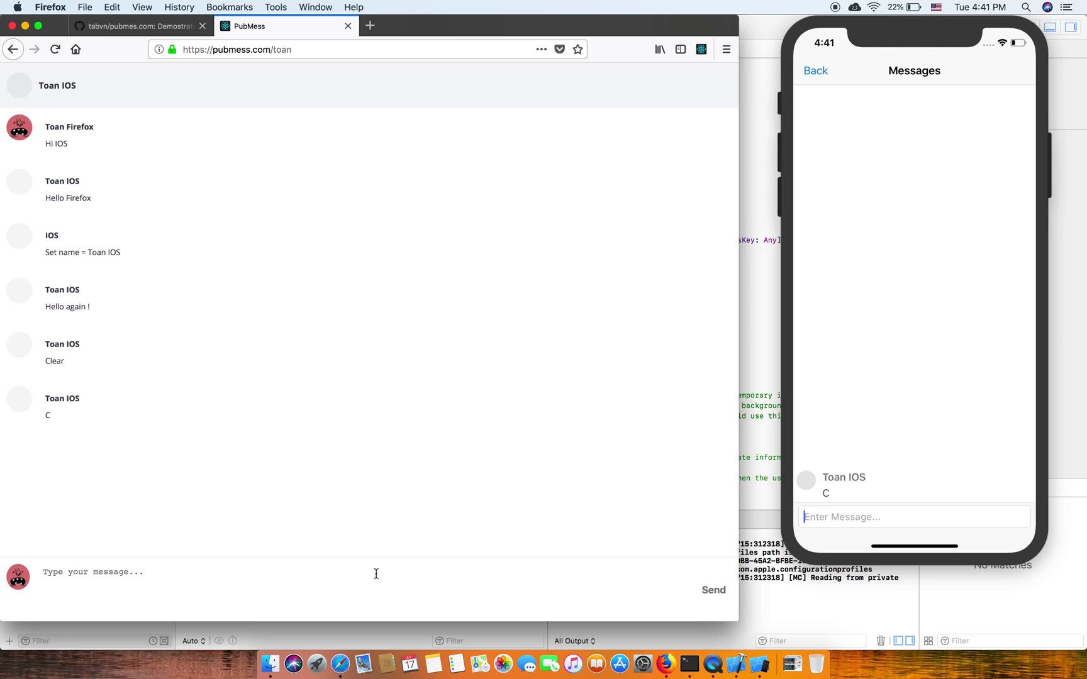
type("hi IOS ")
type("are you t")
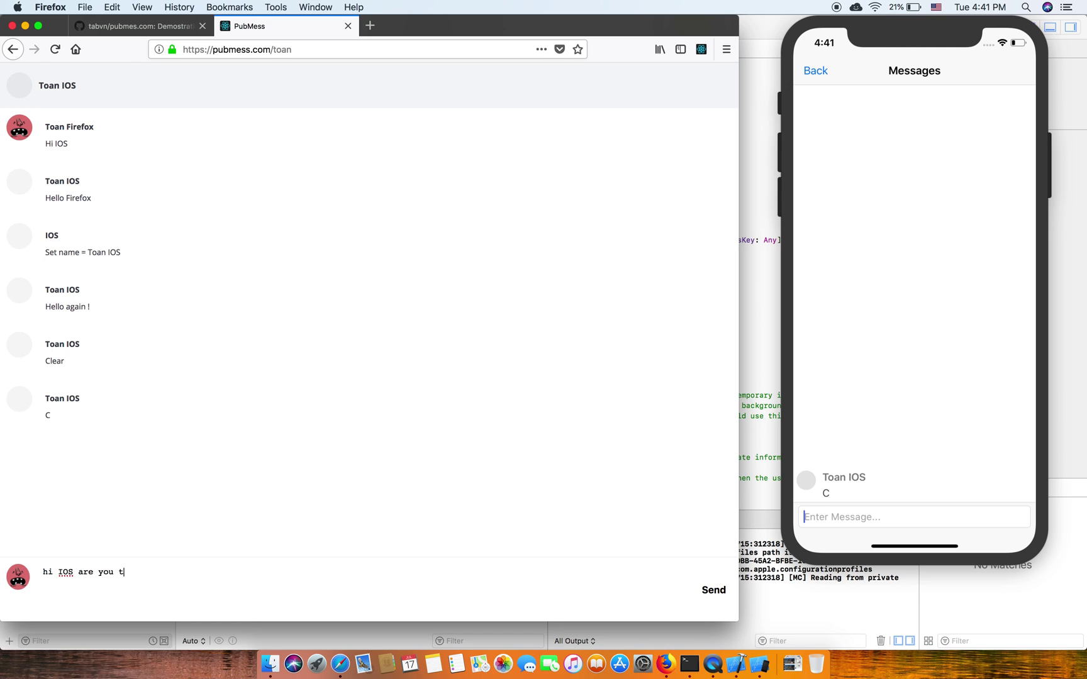
type("here ?")
key("Return")
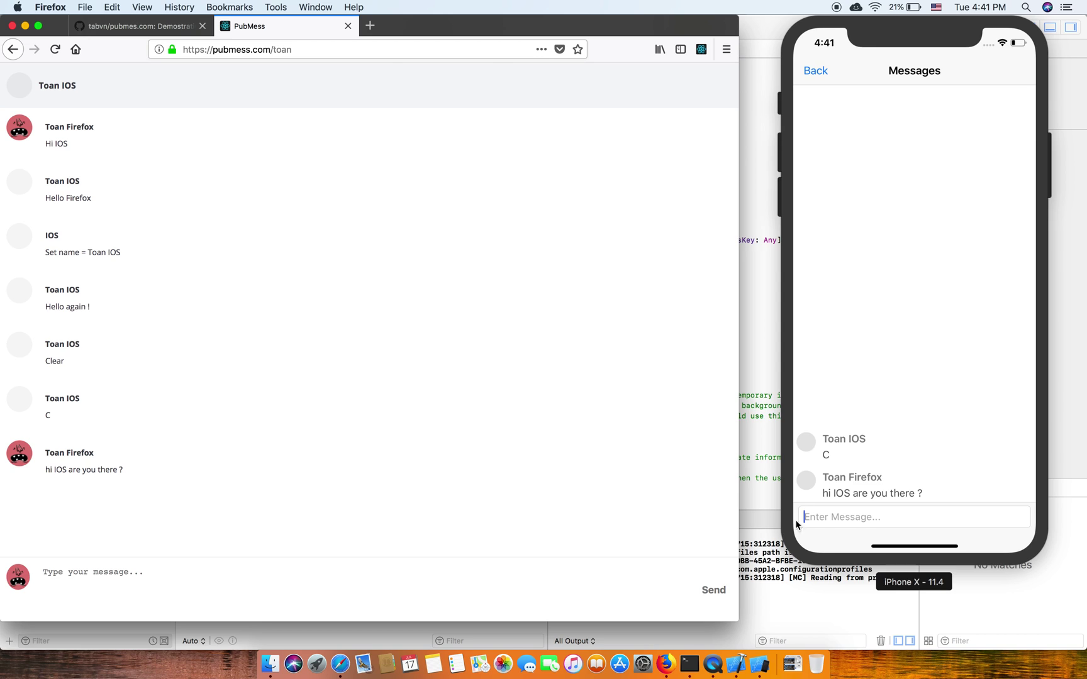
Trim the iPhone app's draft message to 'C' and send it as Toan IOS
left_click(858, 520)
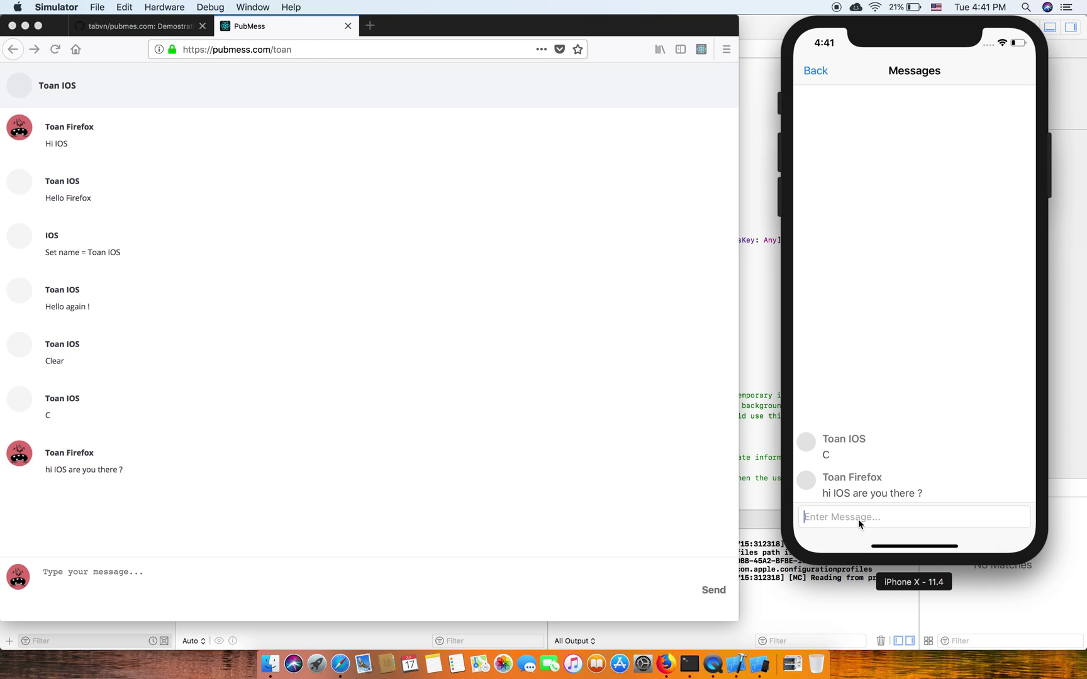
type("Clear")
key("BackSpace")
key("BackSpace")
key("BackSpace")
key("BackSpace")
key("Return")
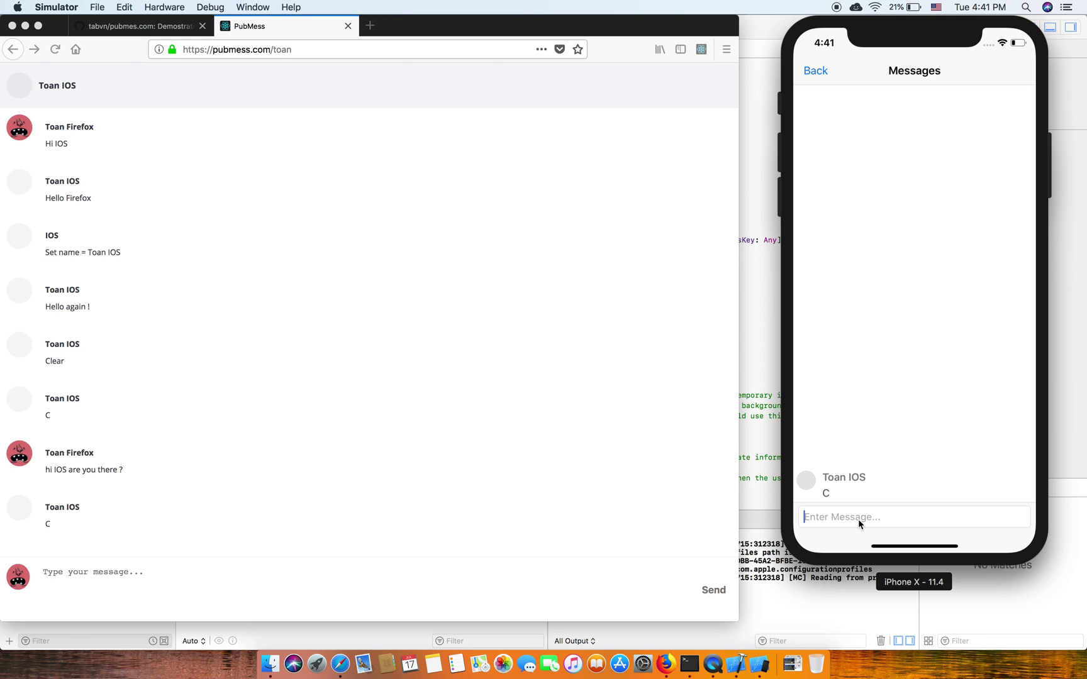
Show the GitHub pubmes.com repository tab, glancing at the PubMess chat tab in between
left_click(136, 25)
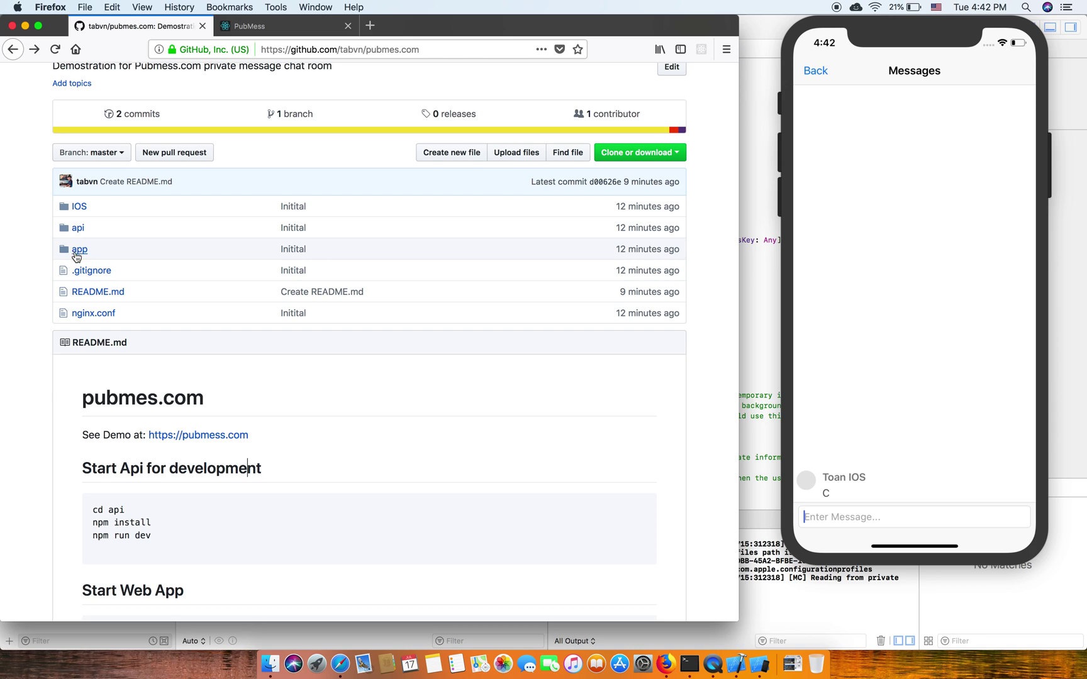
left_click(289, 26)
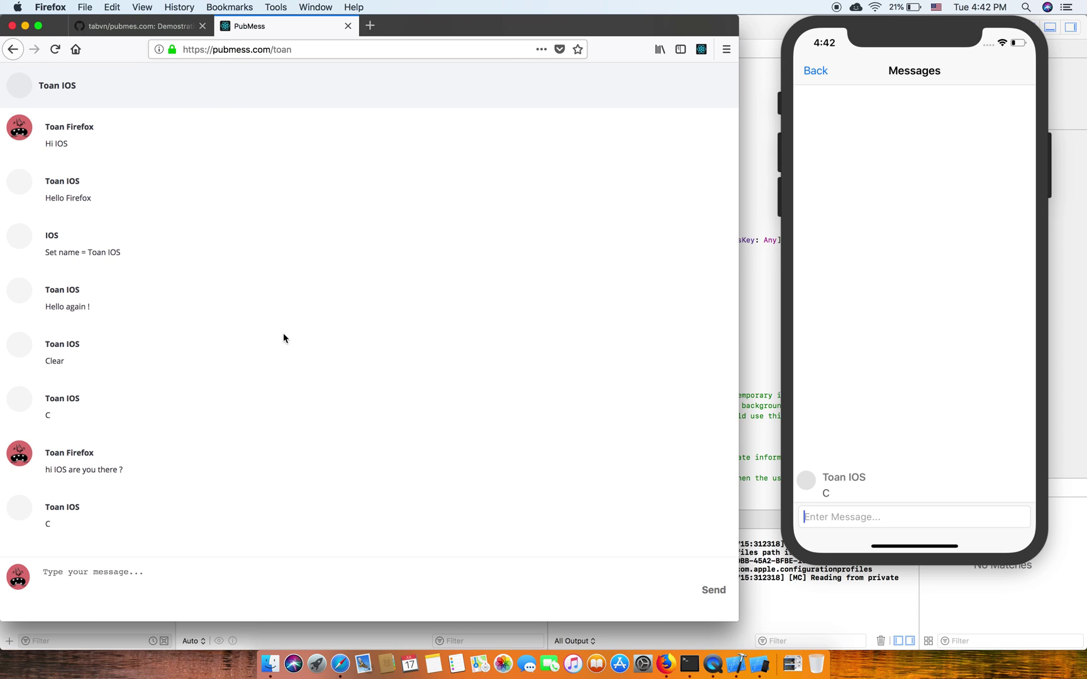
left_click(146, 27)
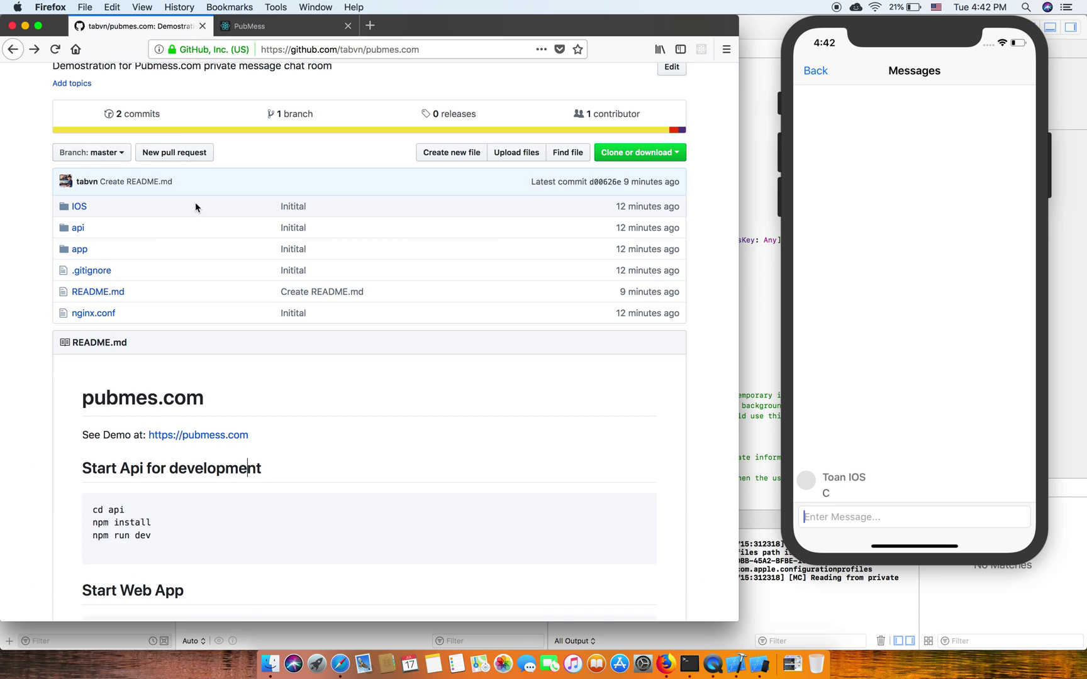
scroll(221, 339, "down", 1)
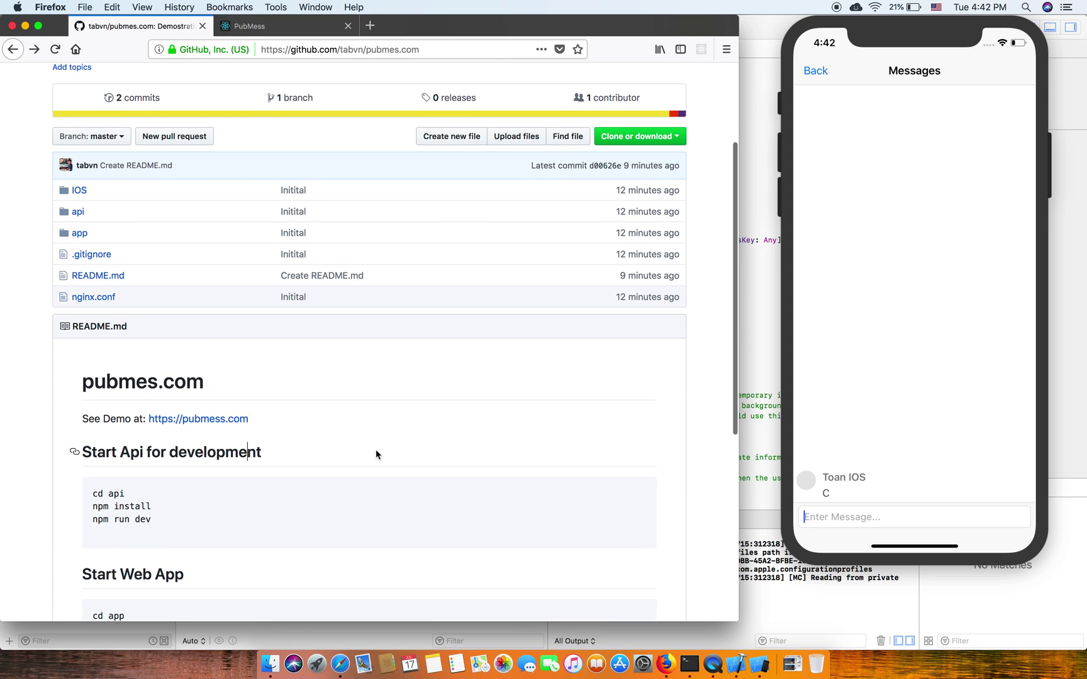